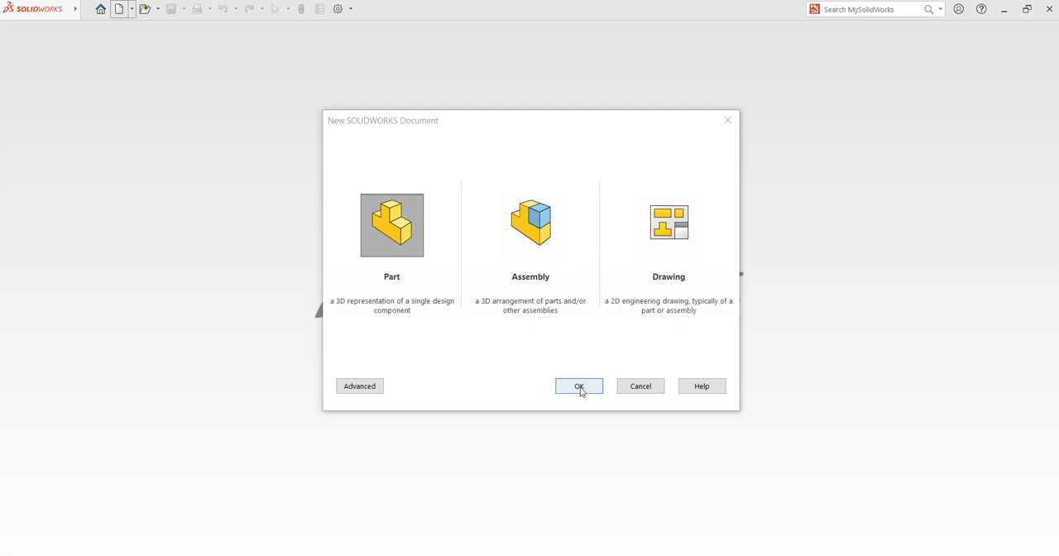
Step: Create a new part document and start a sketch on the Top Plane
{"action": "left_click", "coordinate": [580, 388]}
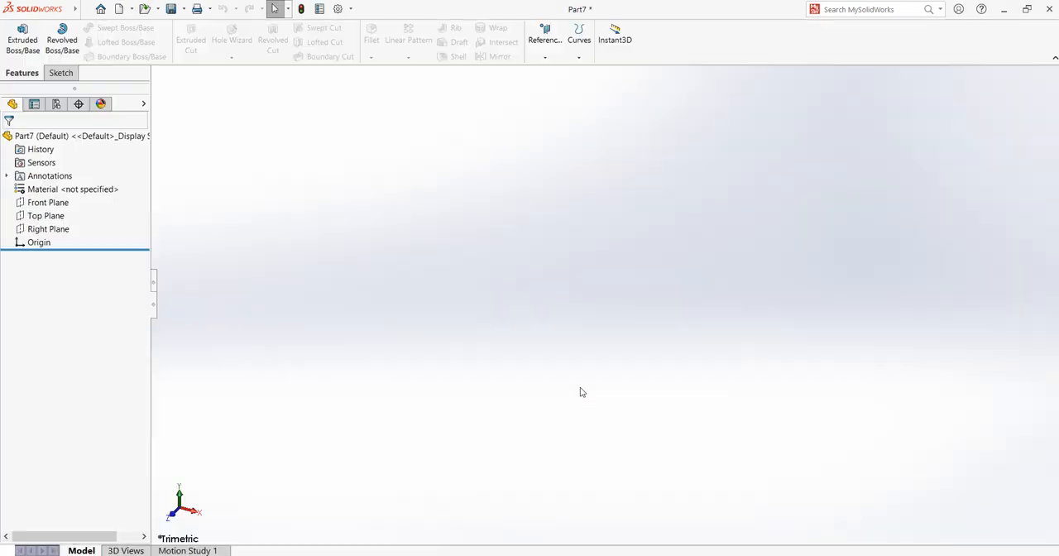
{"action": "left_click", "coordinate": [61, 73]}
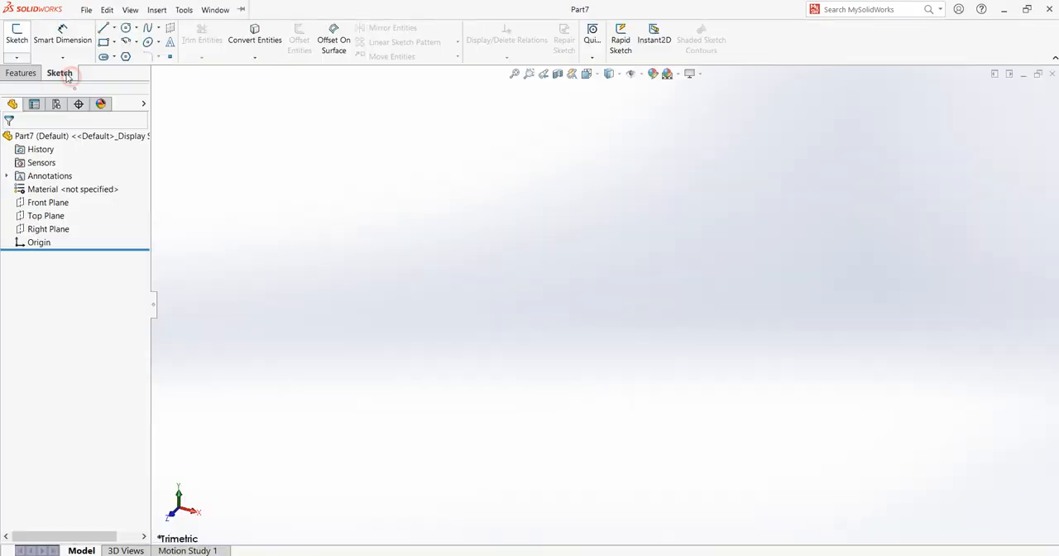
{"action": "left_click", "coordinate": [20, 38]}
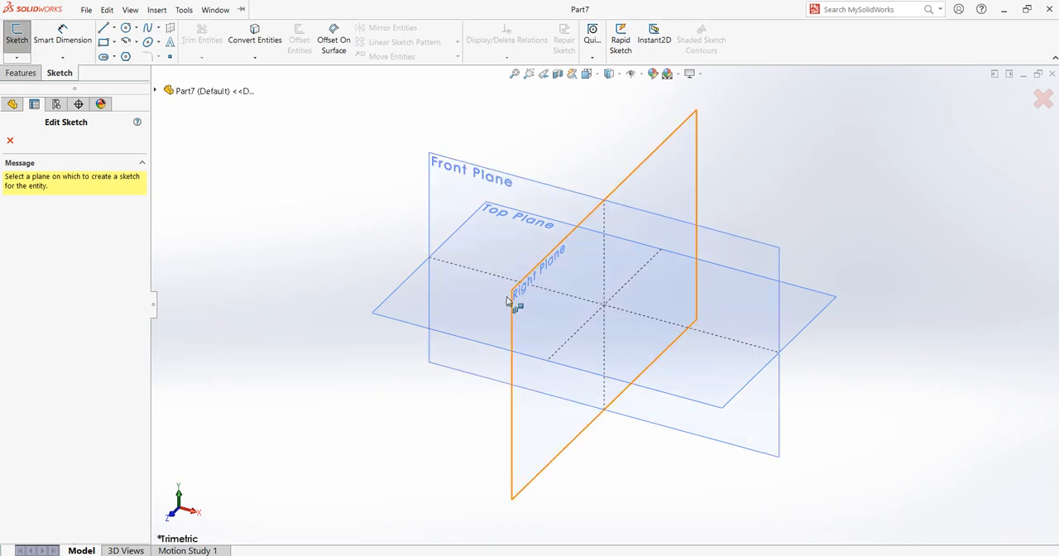
{"action": "left_click", "coordinate": [496, 308]}
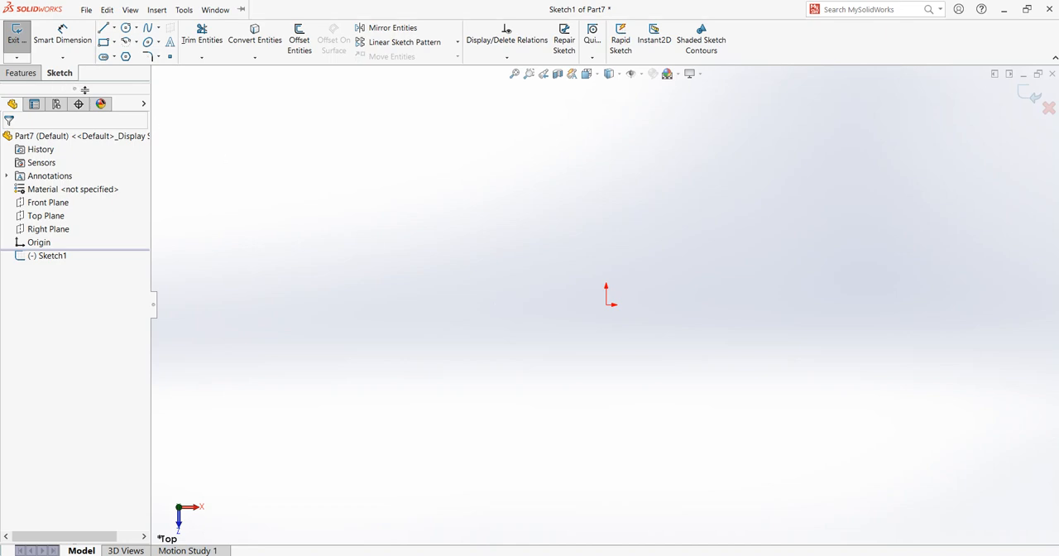
Step: Sketch a corner rectangle about 44.5 mm high, starting at the origin and extending up and to the right
{"action": "left_click", "coordinate": [104, 41]}
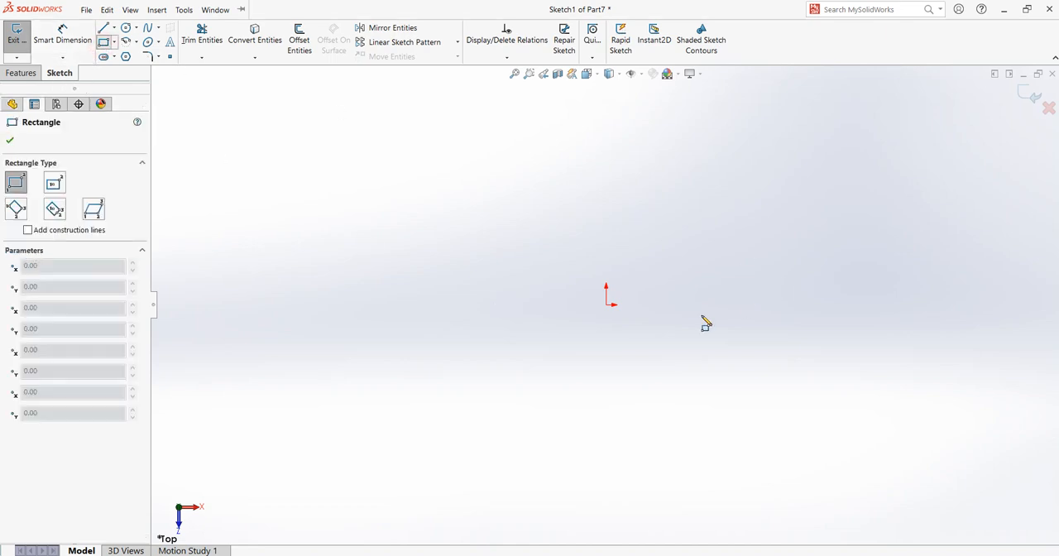
{"action": "left_click", "coordinate": [605, 305]}
{"action": "left_click", "coordinate": [688, 204]}
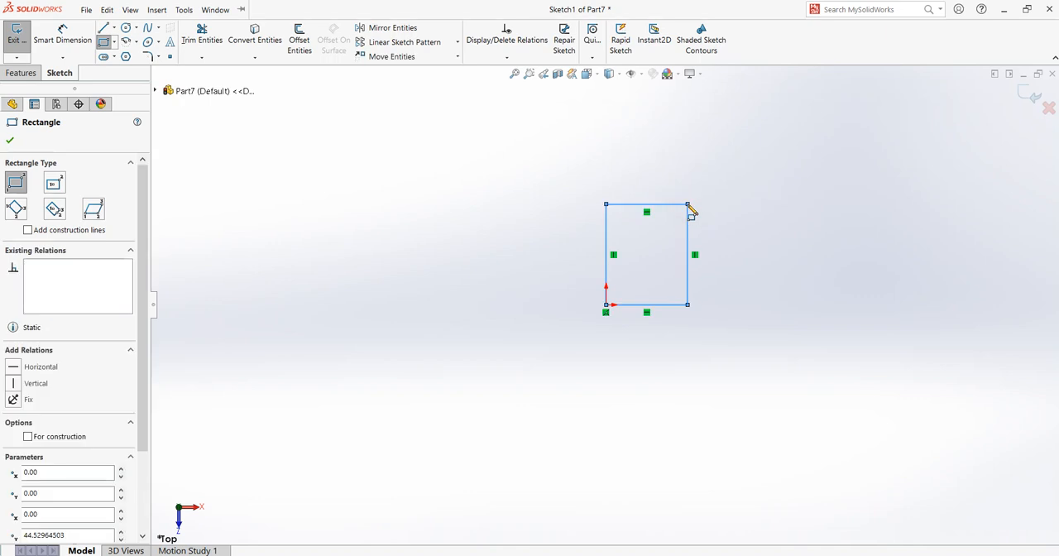
Step: Dimension the rectangle to 20 mm high and 20 mm wide, and close the sketch
{"action": "left_click", "coordinate": [62, 38]}
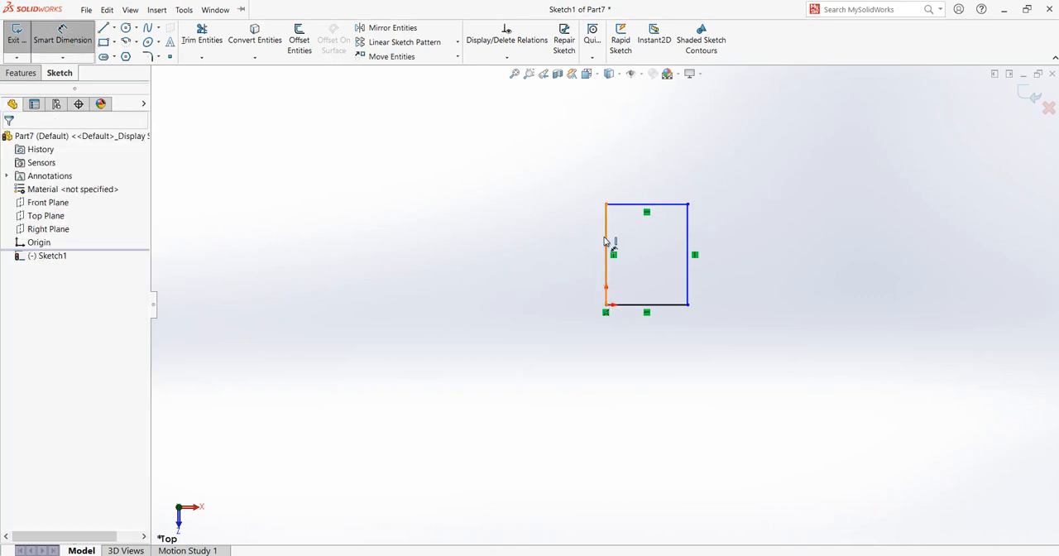
{"action": "left_click", "coordinate": [605, 240]}
{"action": "left_click", "coordinate": [565, 252]}
{"action": "type", "text": "20"}
{"action": "key", "text": "Return"}
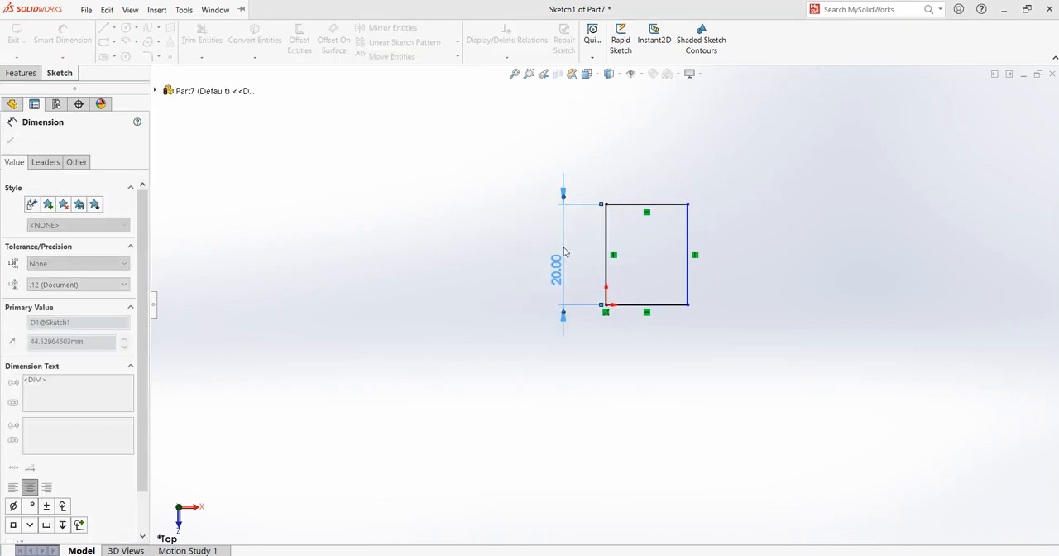
{"action": "left_click", "coordinate": [662, 205]}
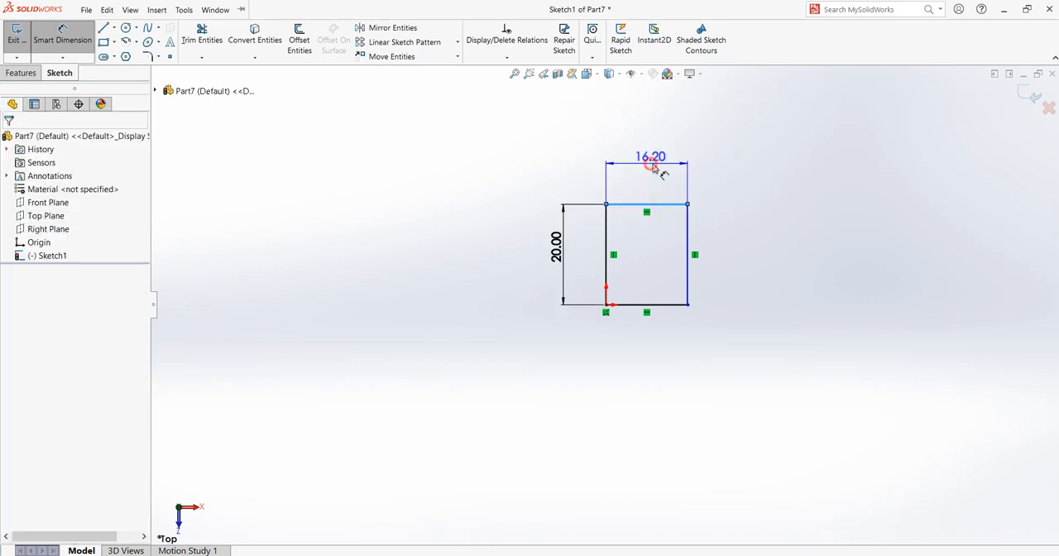
{"action": "left_click", "coordinate": [652, 168]}
{"action": "type", "text": "20"}
{"action": "key", "text": "Return"}
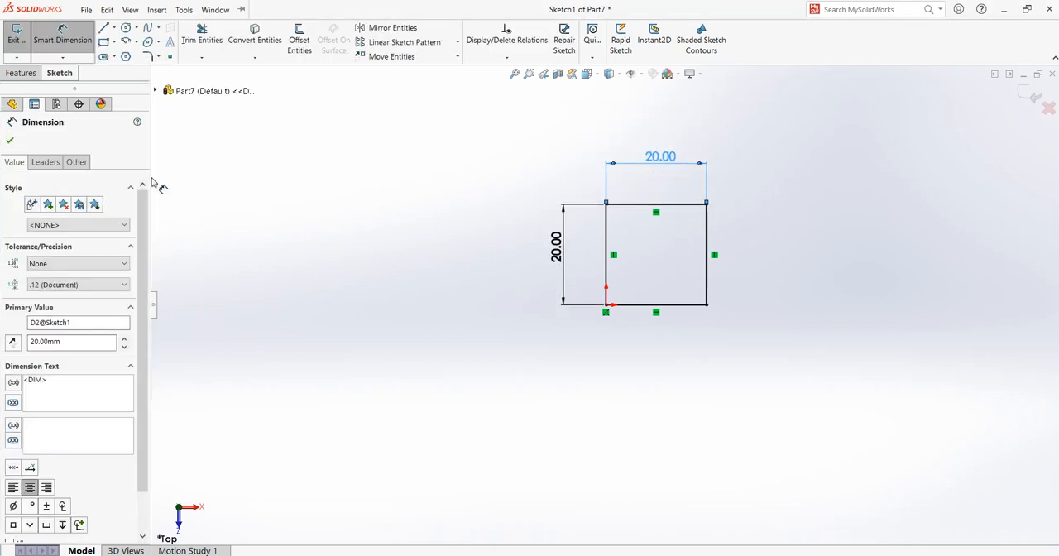
{"action": "left_click", "coordinate": [10, 140]}
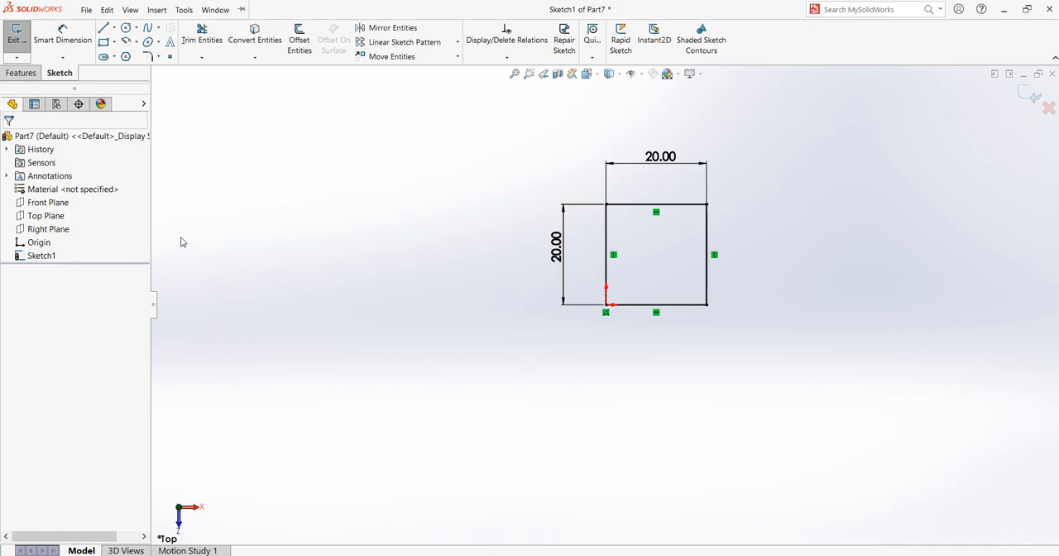
{"action": "left_click", "coordinate": [18, 43]}
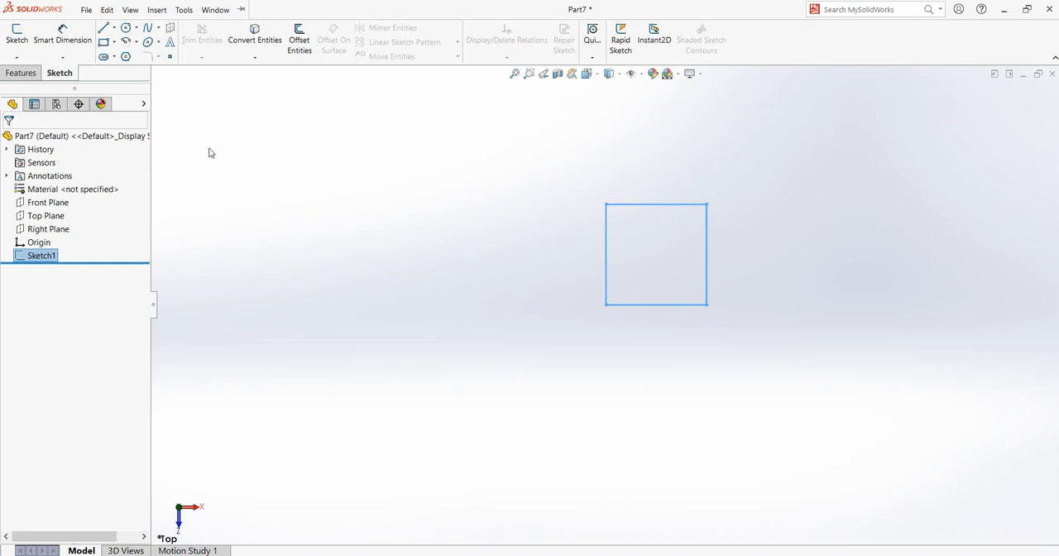
Step: Start a reference plane offset from the Top Plane, viewed isometrically
{"action": "left_click", "coordinate": [28, 73]}
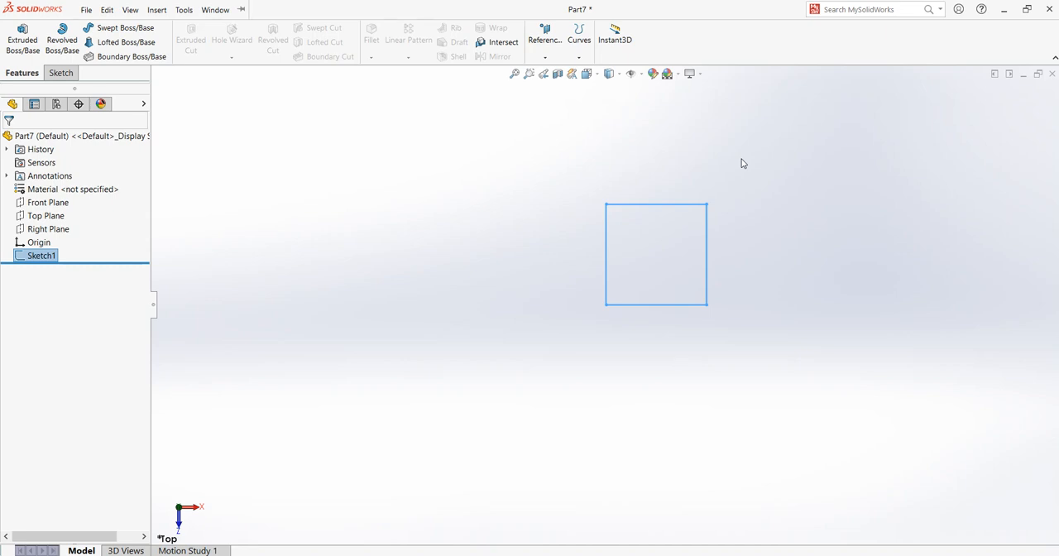
{"action": "key", "text": "ctrl+7"}
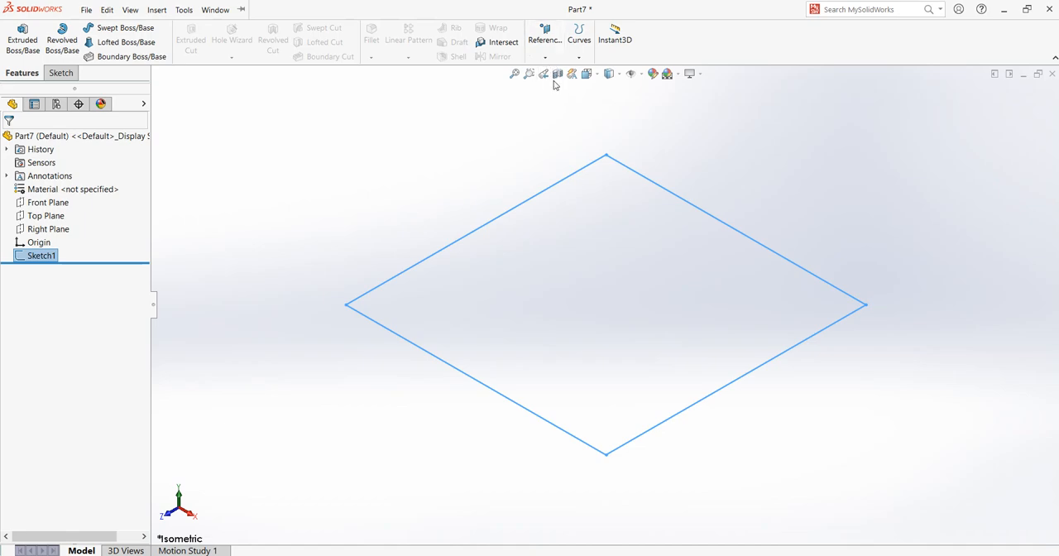
{"action": "left_click", "coordinate": [60, 221]}
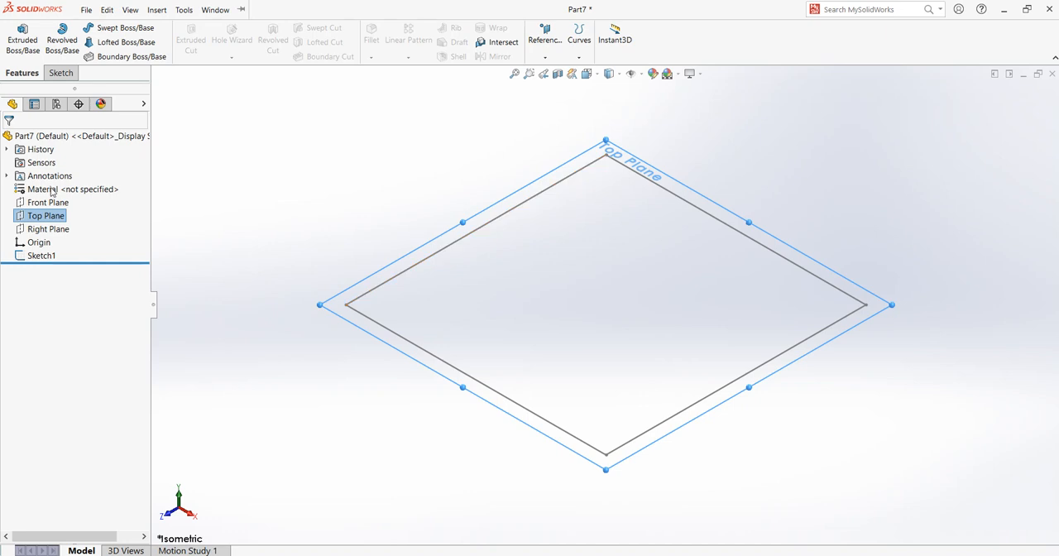
{"action": "left_click", "coordinate": [547, 58]}
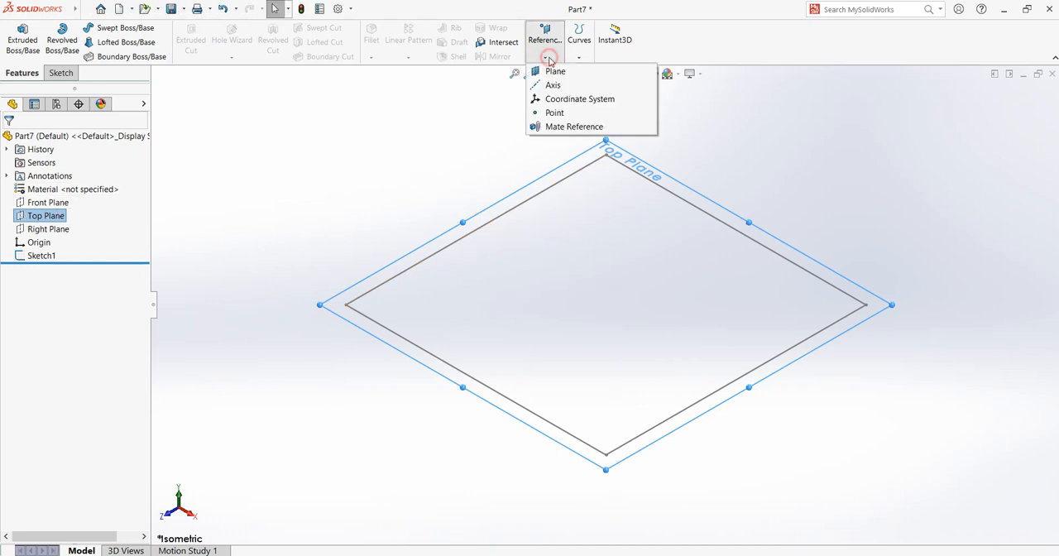
{"action": "left_click", "coordinate": [555, 71]}
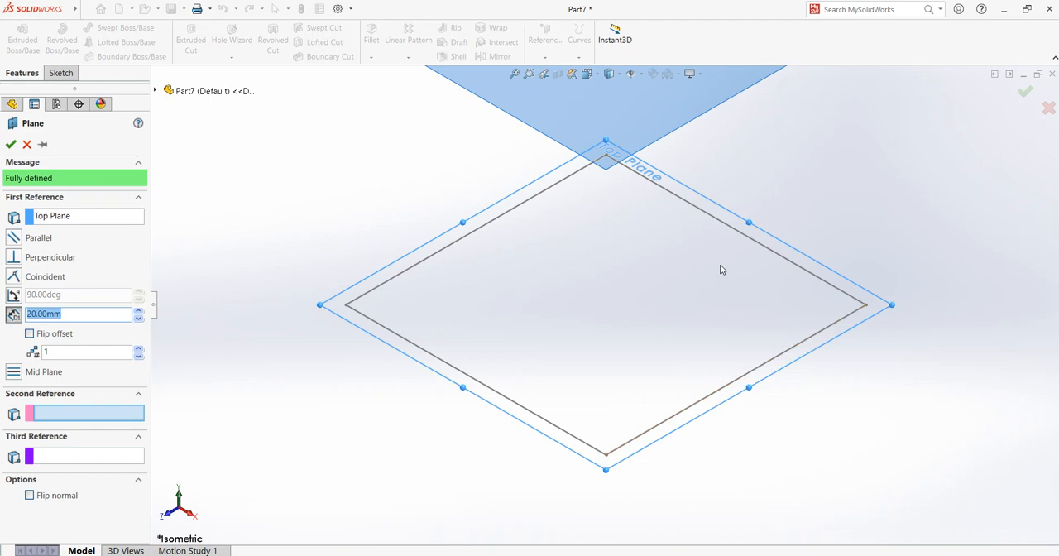
{"action": "key", "text": "f"}
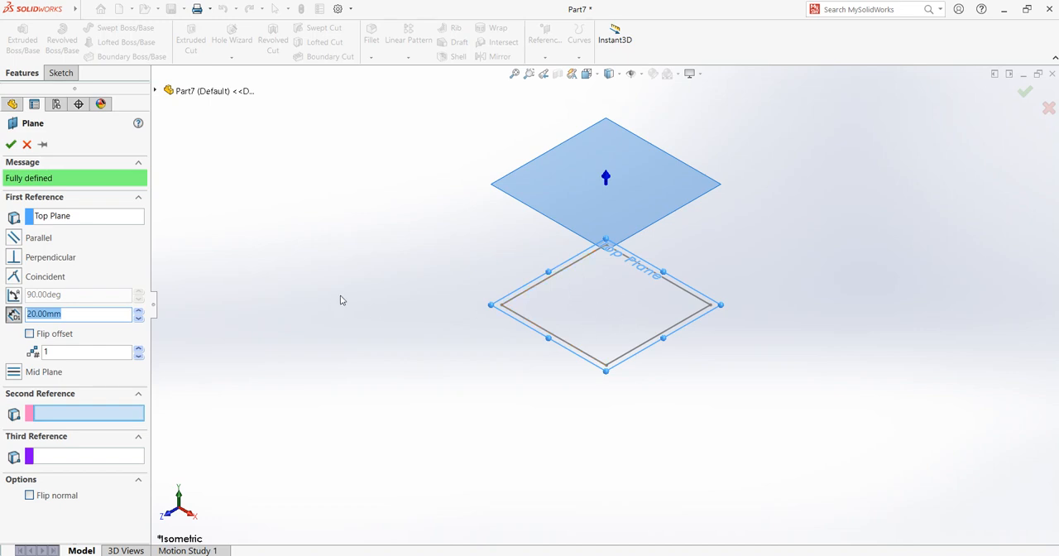
{"action": "left_click_drag", "start_coordinate": [76, 308], "coordinate": [26, 318]}
{"action": "left_click", "coordinate": [293, 262]}
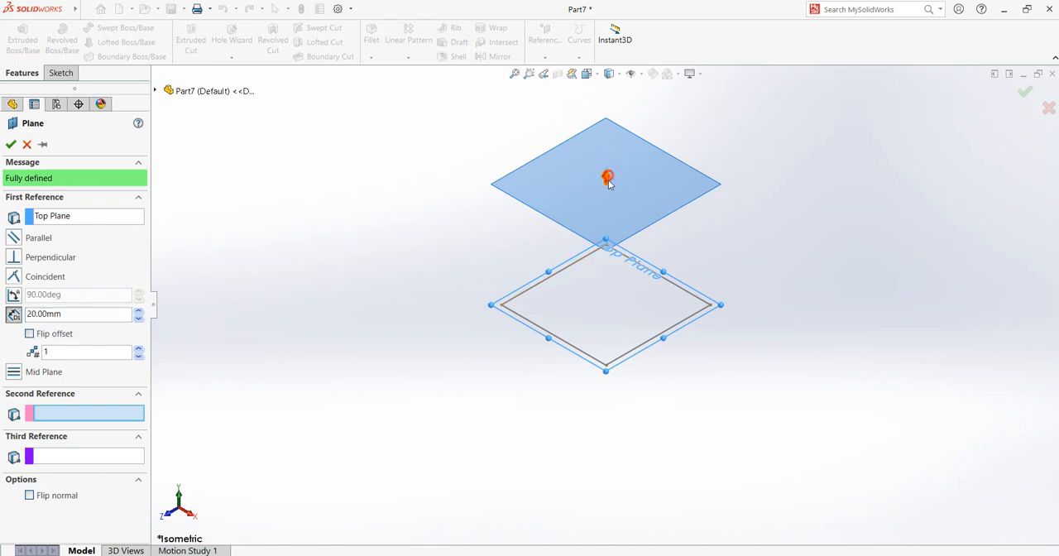
Step: Preview the reference plane with its offset distance set to 10 mm
{"action": "left_click", "coordinate": [101, 318]}
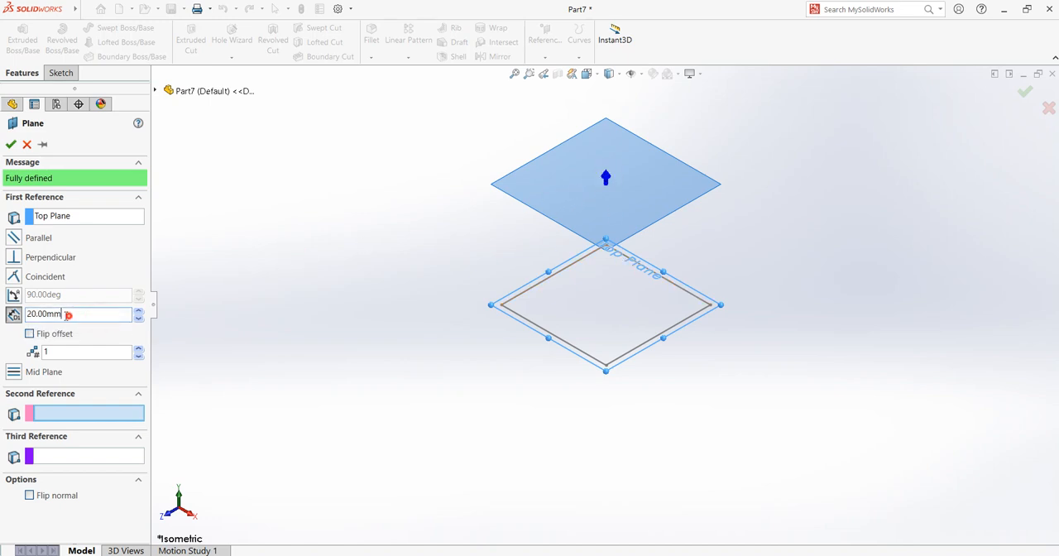
{"action": "left_click_drag", "start_coordinate": [67, 314], "coordinate": [3, 319]}
{"action": "type", "text": "10"}
{"action": "key", "text": "Return"}
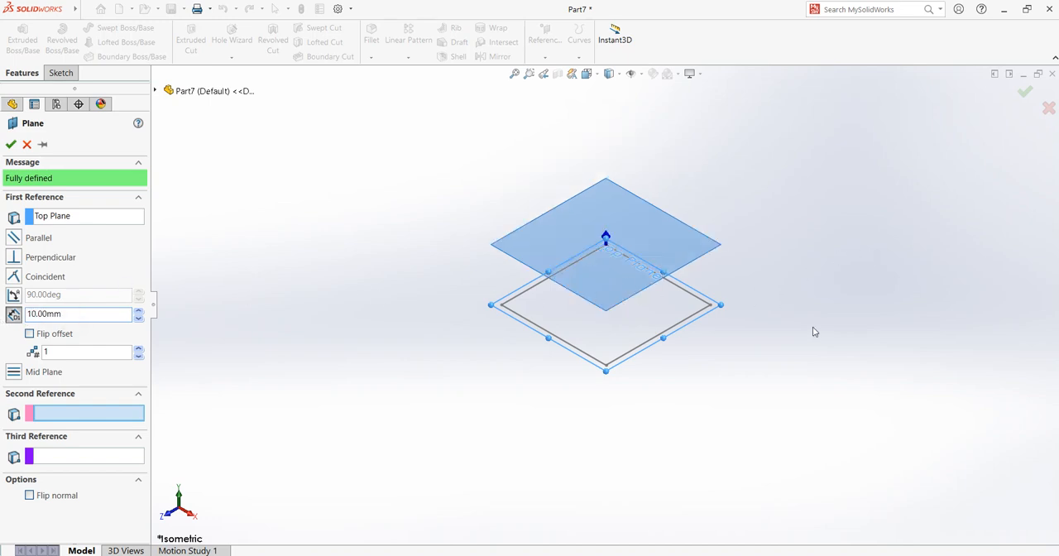
{"action": "middle_click_drag", "start_coordinate": [811, 300], "coordinate": [801, 274]}
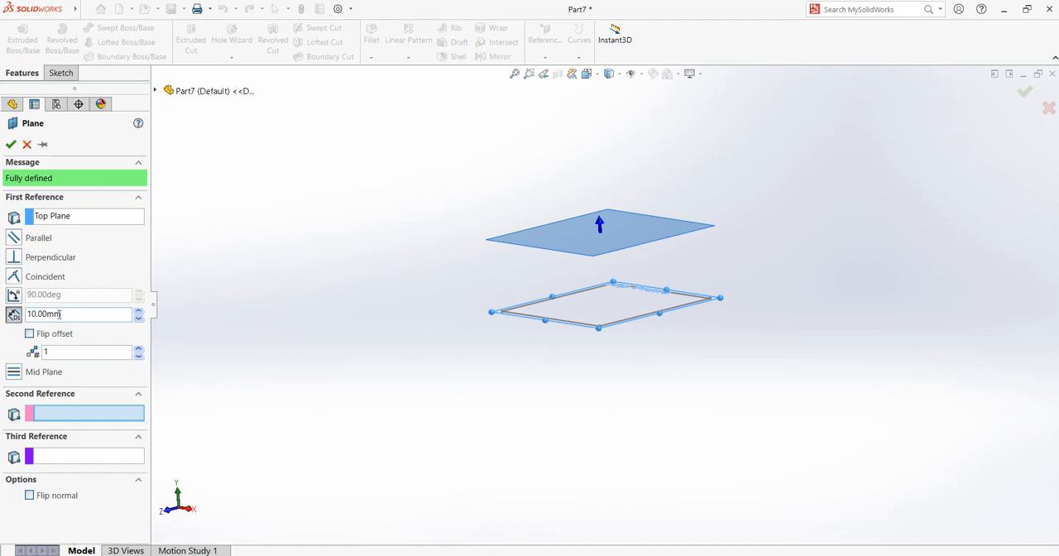
Step: Set the reference plane's offset distance to 20 mm and create the plane
{"action": "left_click_drag", "start_coordinate": [66, 312], "coordinate": [19, 315]}
{"action": "type", "text": "20"}
{"action": "key", "text": "Return"}
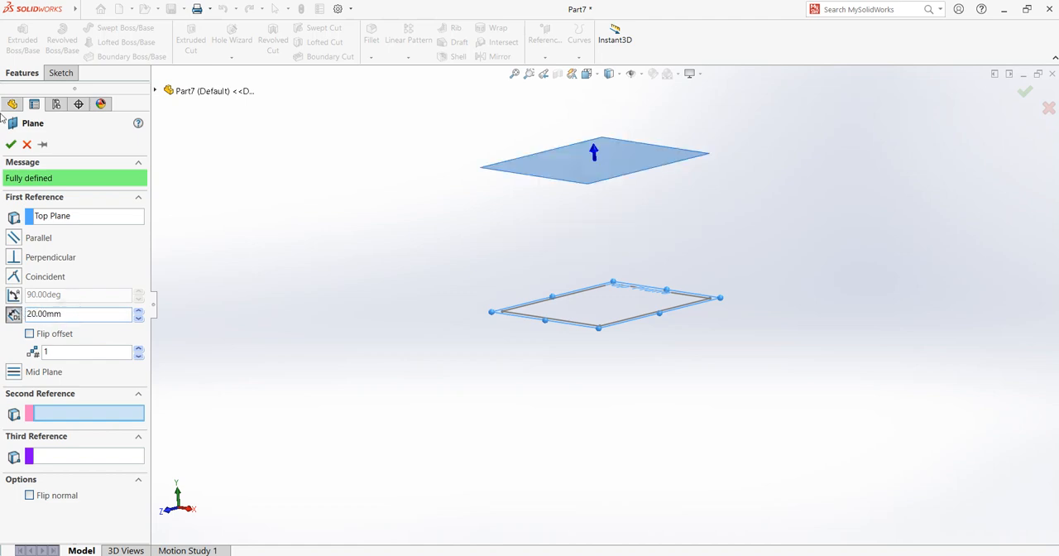
{"action": "left_click", "coordinate": [10, 144]}
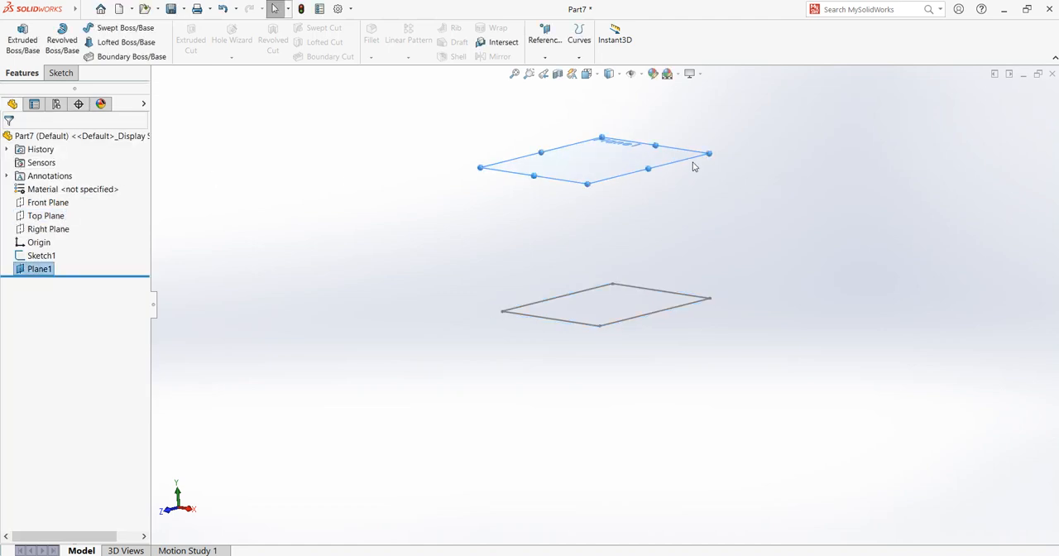
Step: Start a sketch on the new plane above the square
{"action": "left_click", "coordinate": [621, 175]}
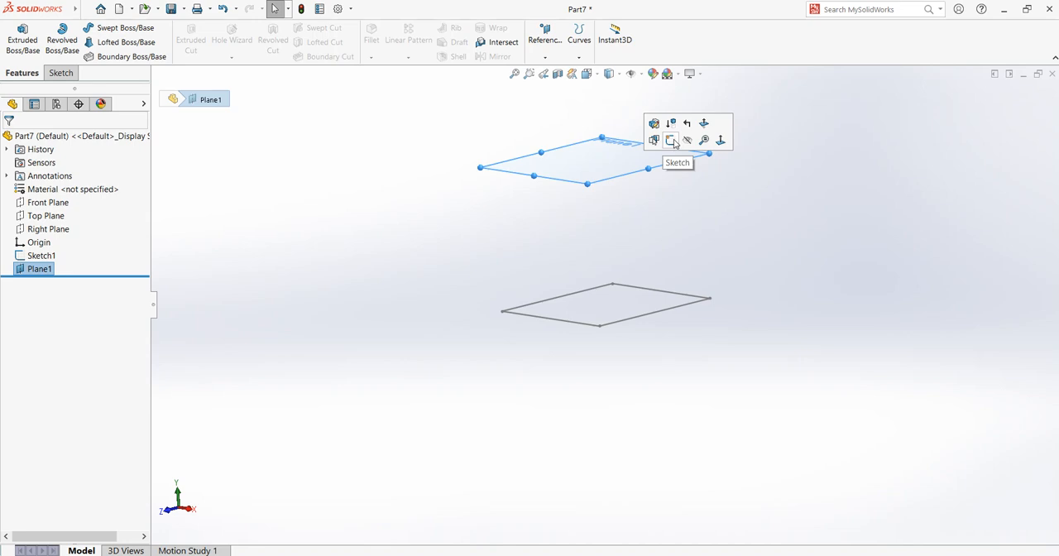
{"action": "left_click", "coordinate": [634, 168]}
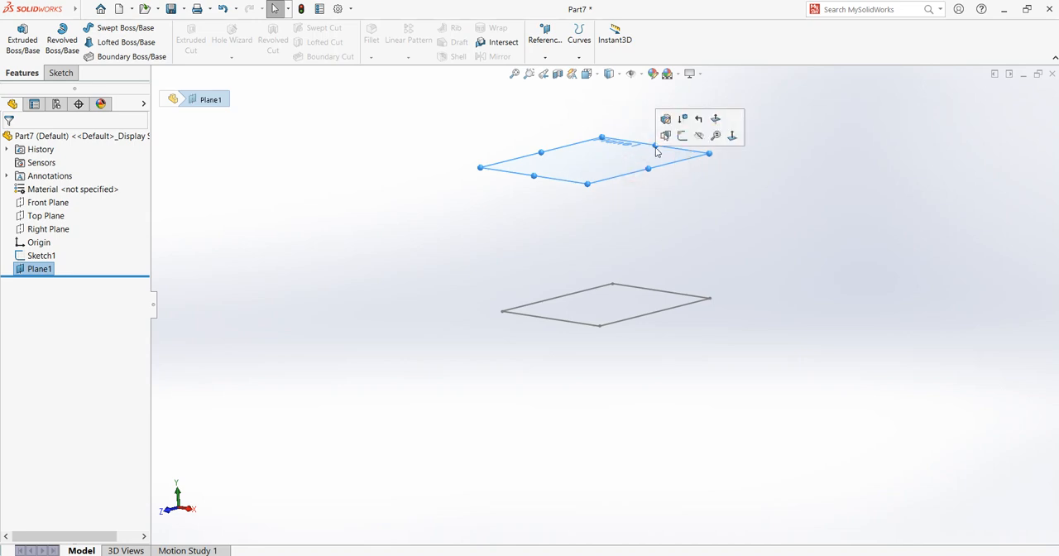
{"action": "left_click", "coordinate": [684, 135]}
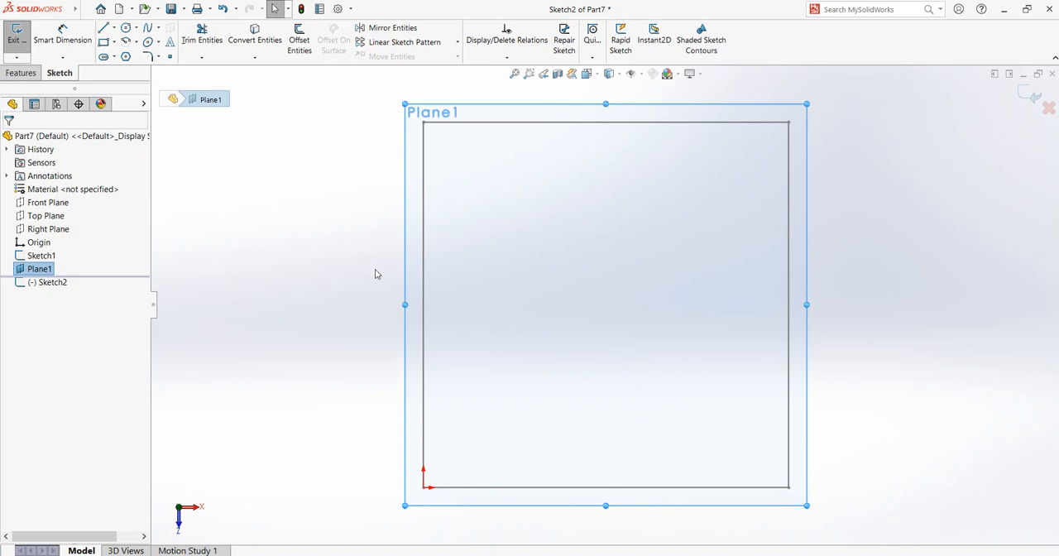
{"action": "left_click", "coordinate": [103, 42]}
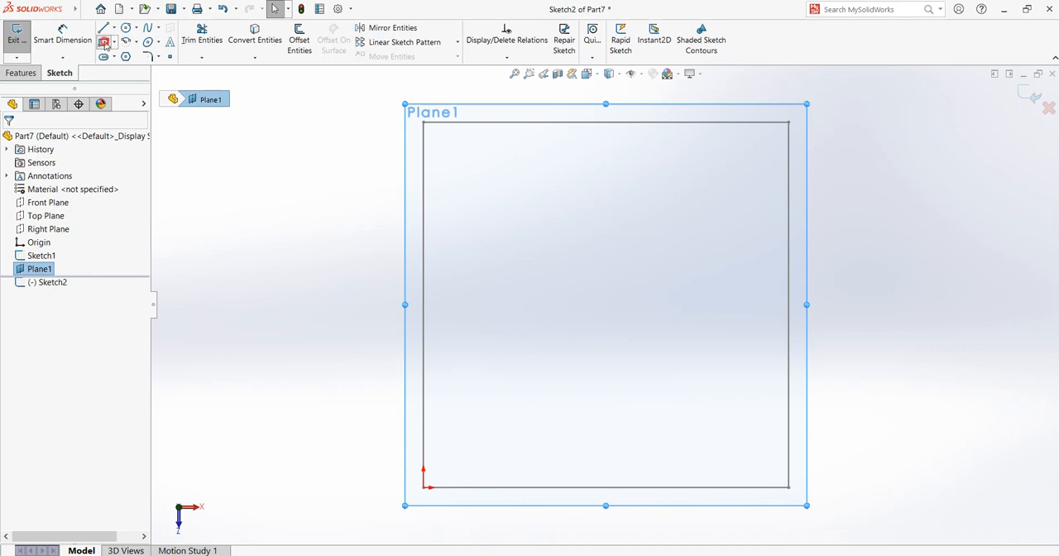
{"action": "left_click", "coordinate": [523, 224]}
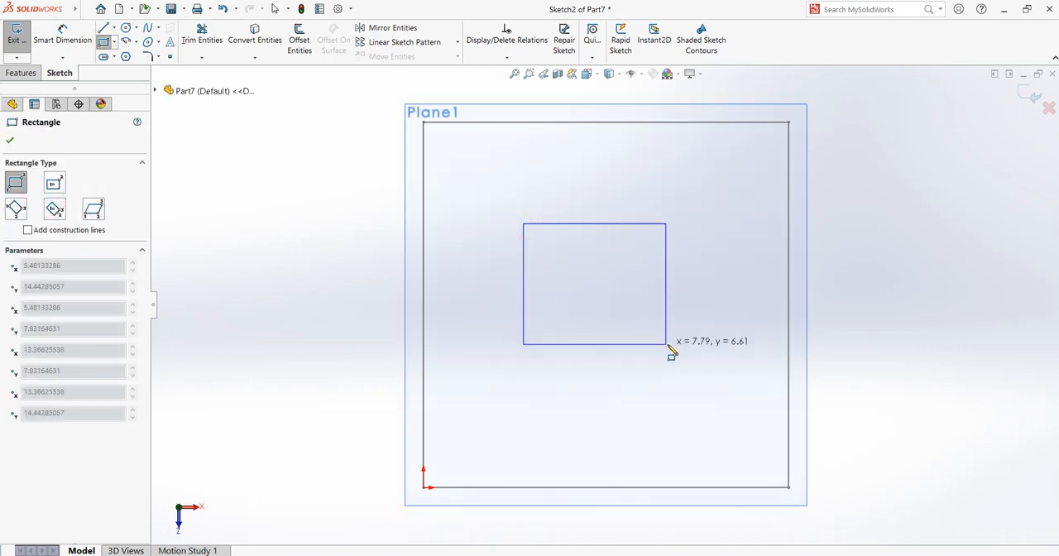
{"action": "key", "text": "Escape"}
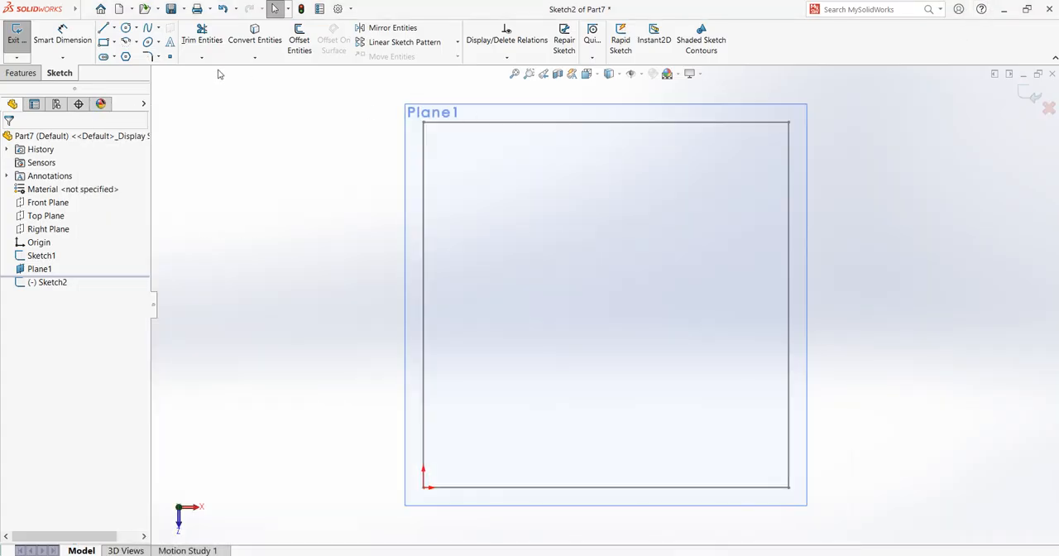
Step: Offset the whole chain of the base square's edges 5 mm inward, using the reversed direction
{"action": "left_click", "coordinate": [300, 39]}
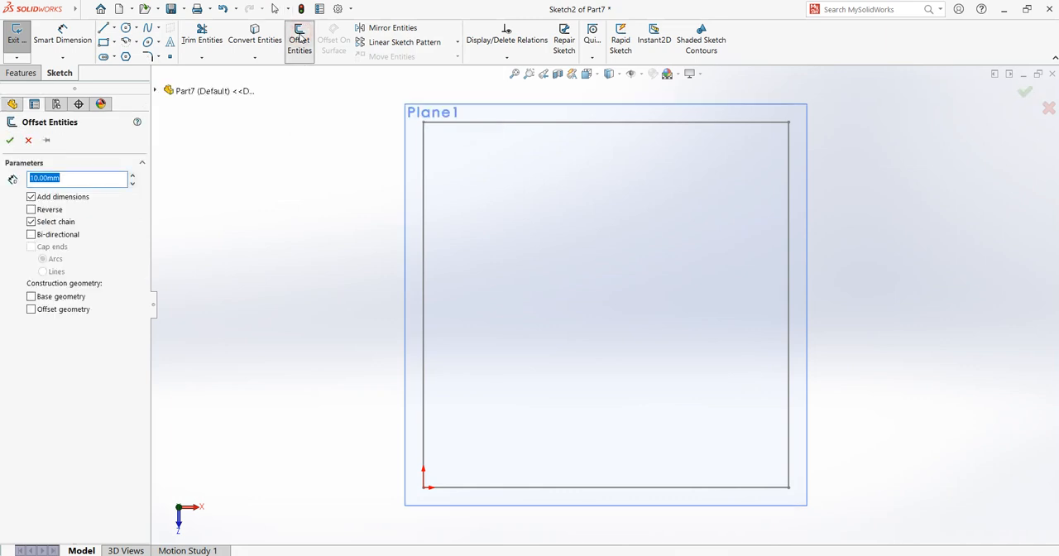
{"action": "left_click", "coordinate": [492, 123]}
{"action": "key", "text": "f"}
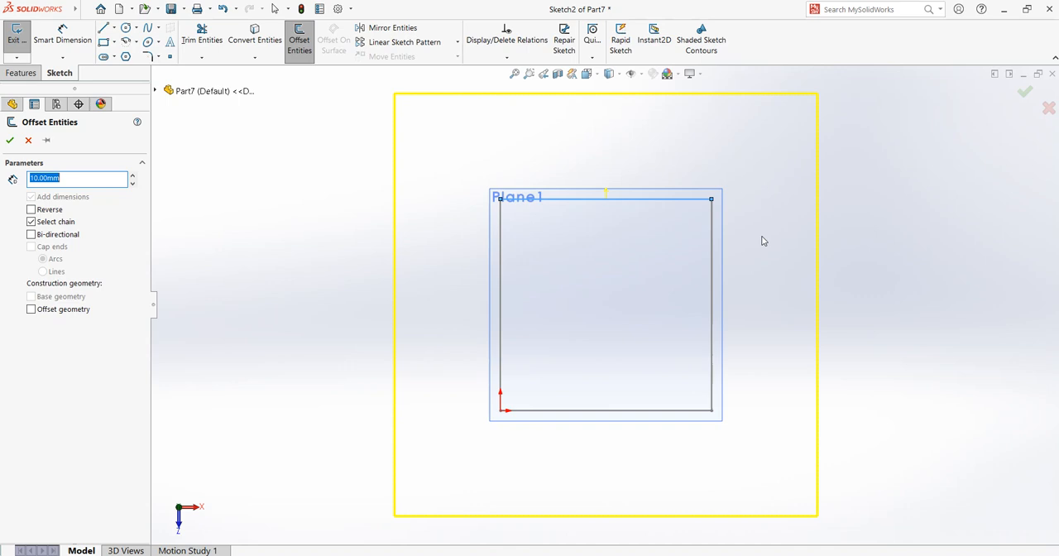
{"action": "left_click", "coordinate": [31, 210]}
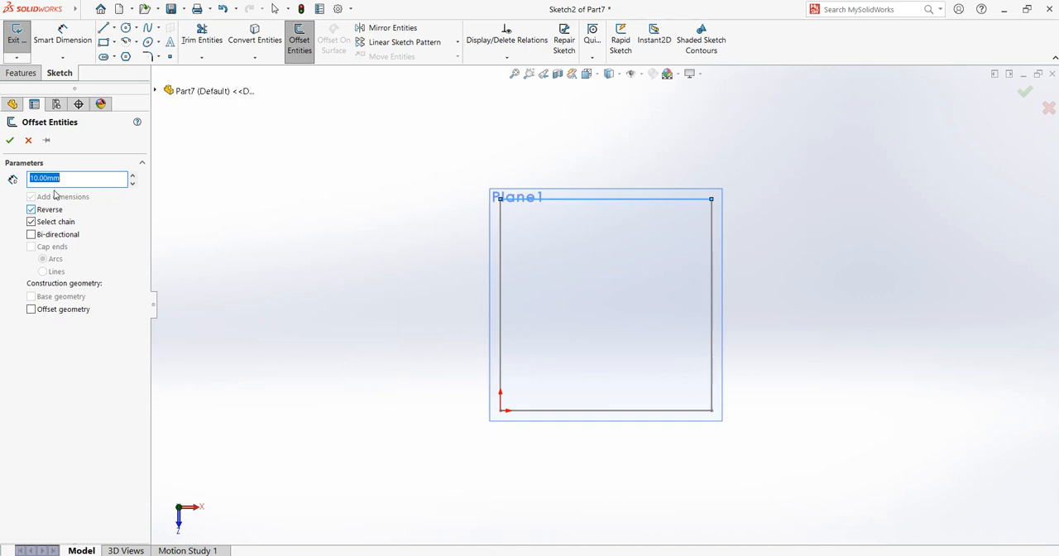
{"action": "left_click", "coordinate": [56, 178]}
{"action": "left_click_drag", "start_coordinate": [57, 178], "coordinate": [22, 179]}
{"action": "type", "text": "5"}
{"action": "key", "text": "Return"}
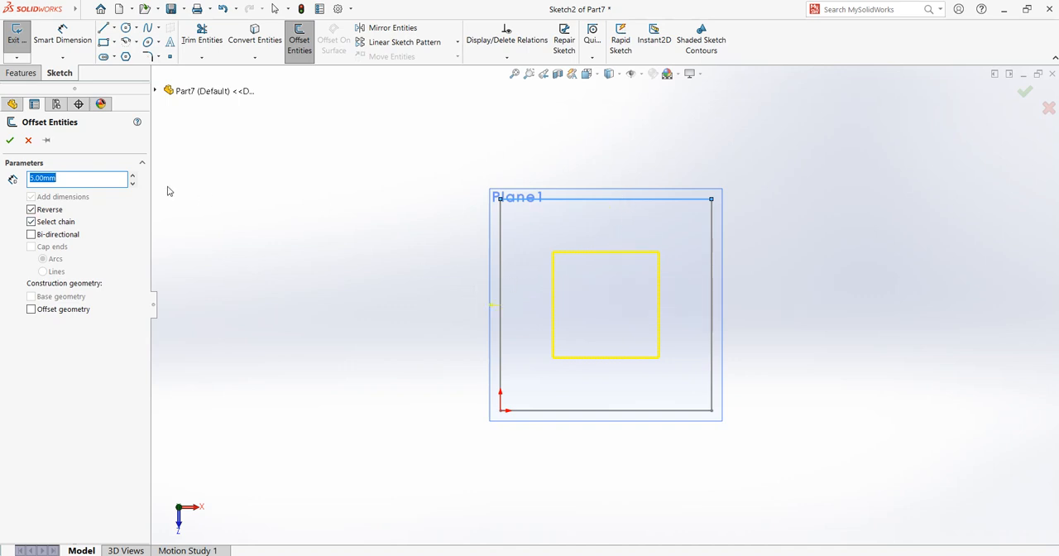
{"action": "left_click", "coordinate": [9, 140]}
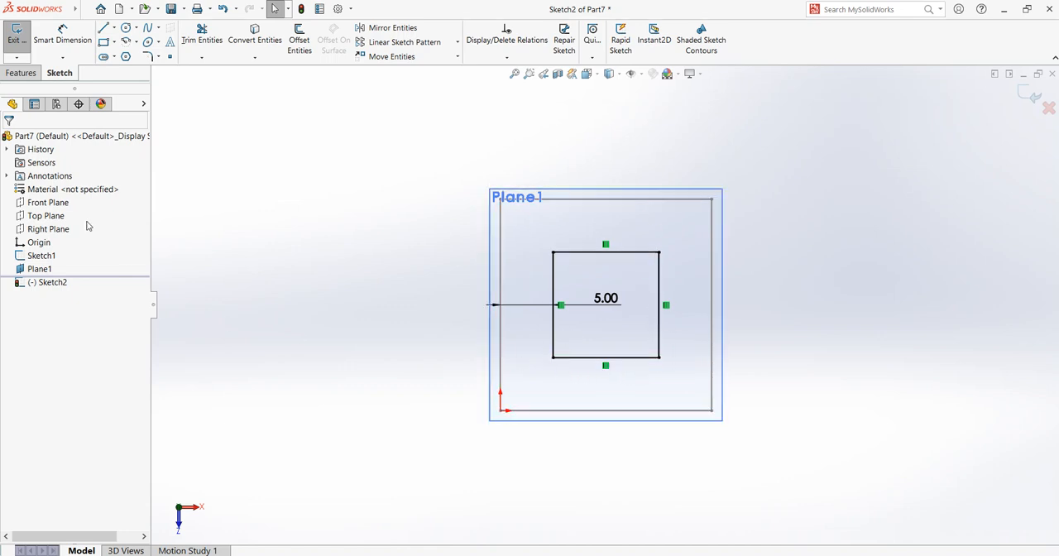
Step: Finish the smaller square's sketch and start a Lofted Boss/Base feature
{"action": "left_click", "coordinate": [15, 40]}
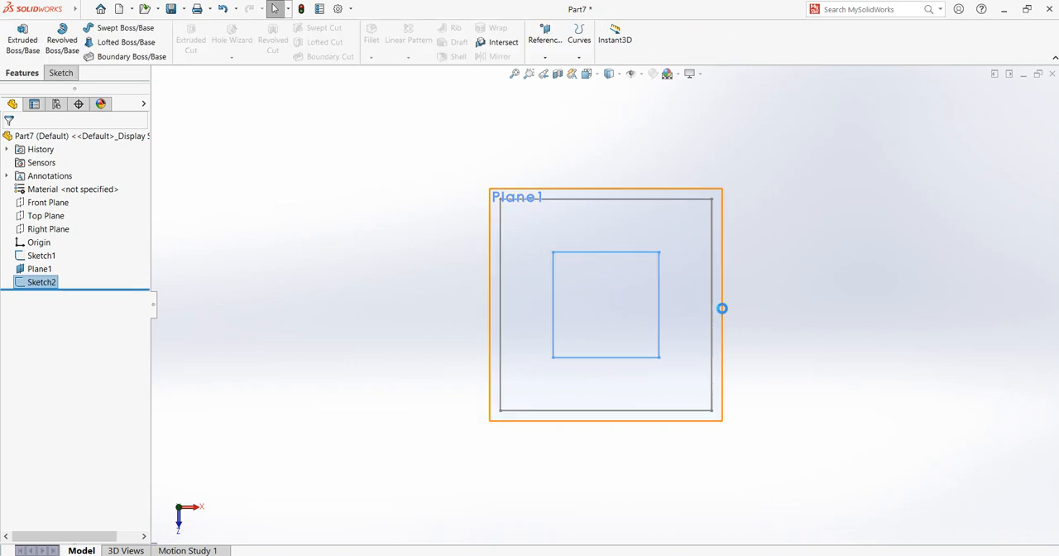
{"action": "middle_click_drag", "start_coordinate": [790, 298], "coordinate": [789, 254]}
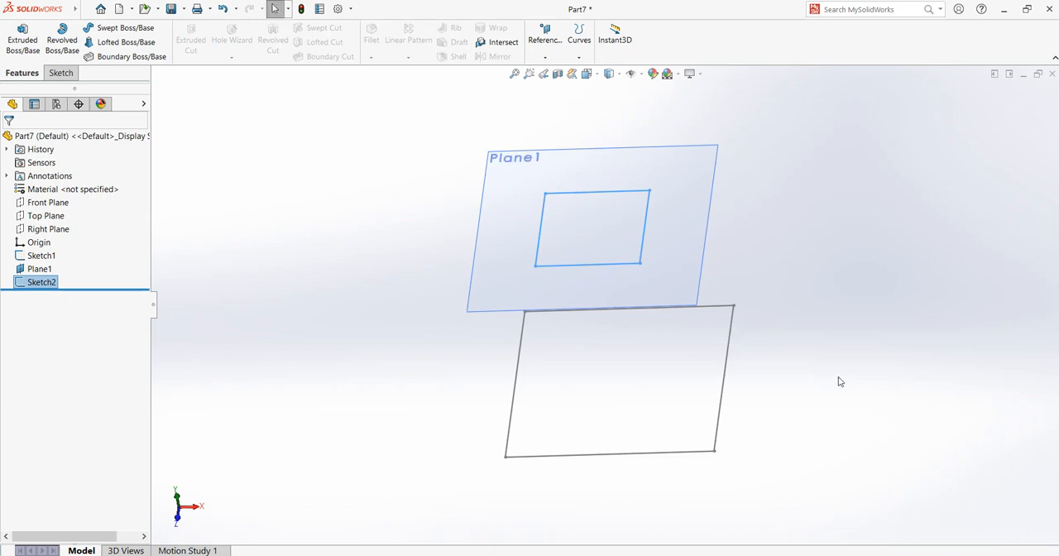
{"action": "middle_click_drag", "start_coordinate": [840, 382], "coordinate": [810, 339]}
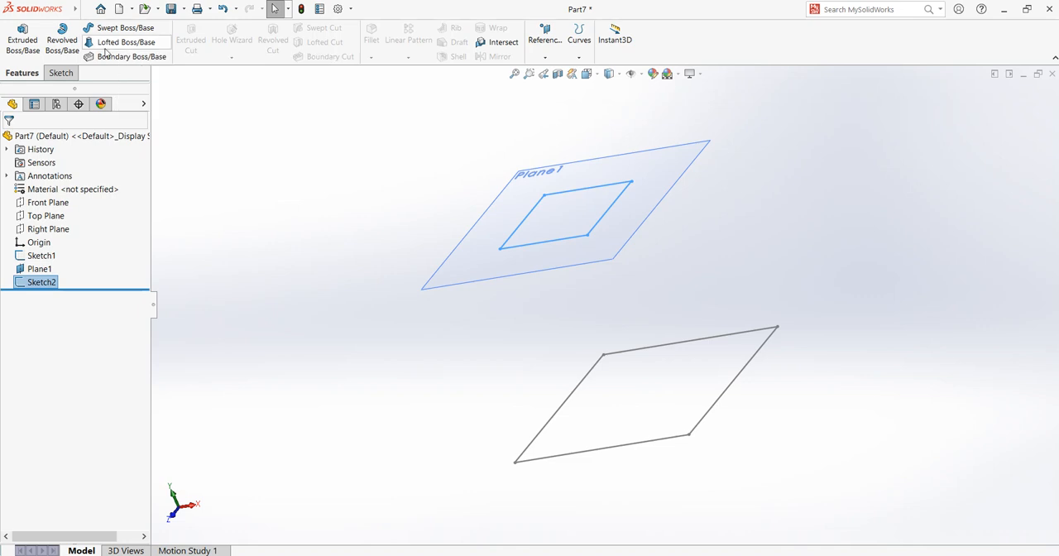
{"action": "left_click", "coordinate": [109, 43]}
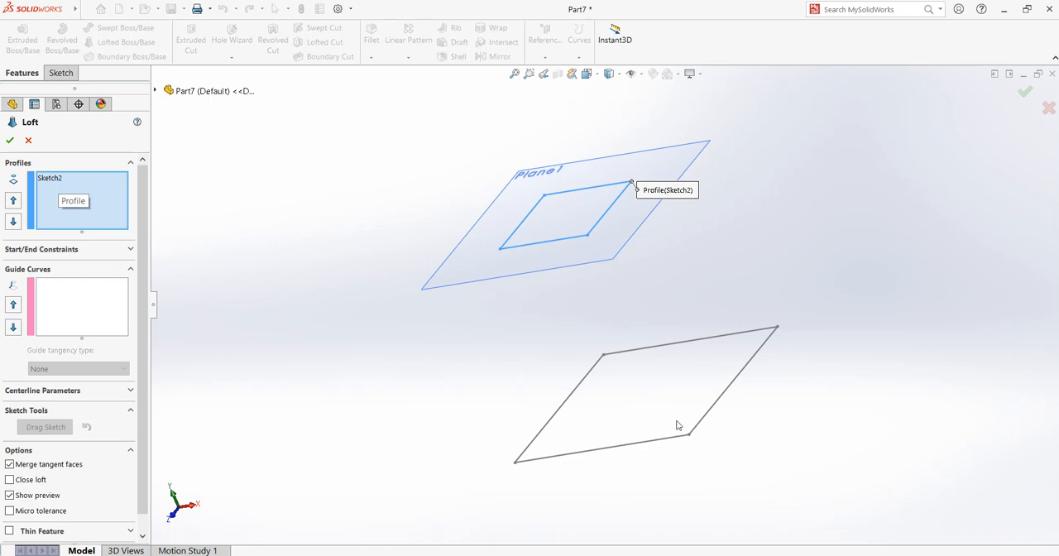
Step: Clear the base square and the upper square from the loft's profile list
{"action": "left_click", "coordinate": [703, 421]}
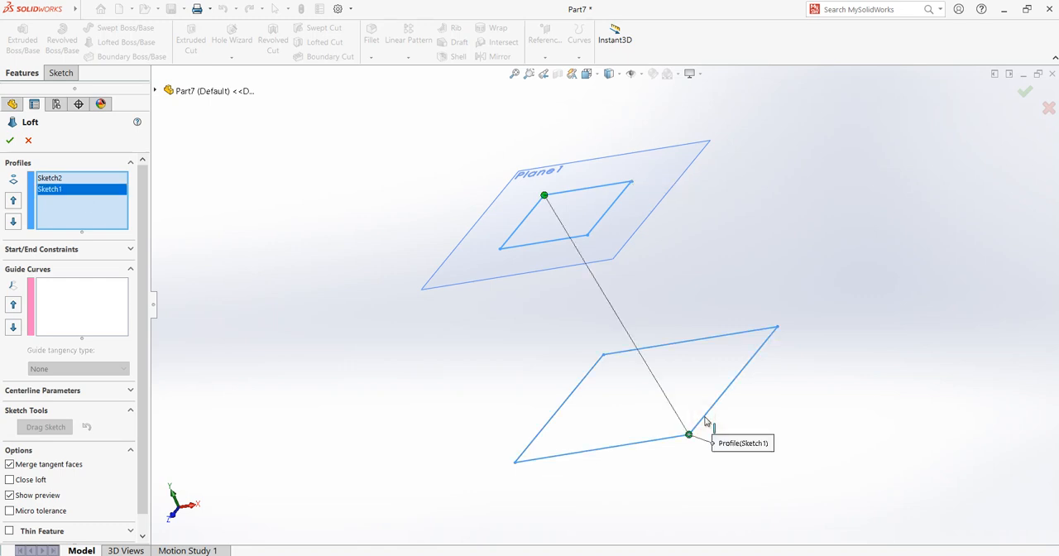
{"action": "left_click", "coordinate": [608, 217]}
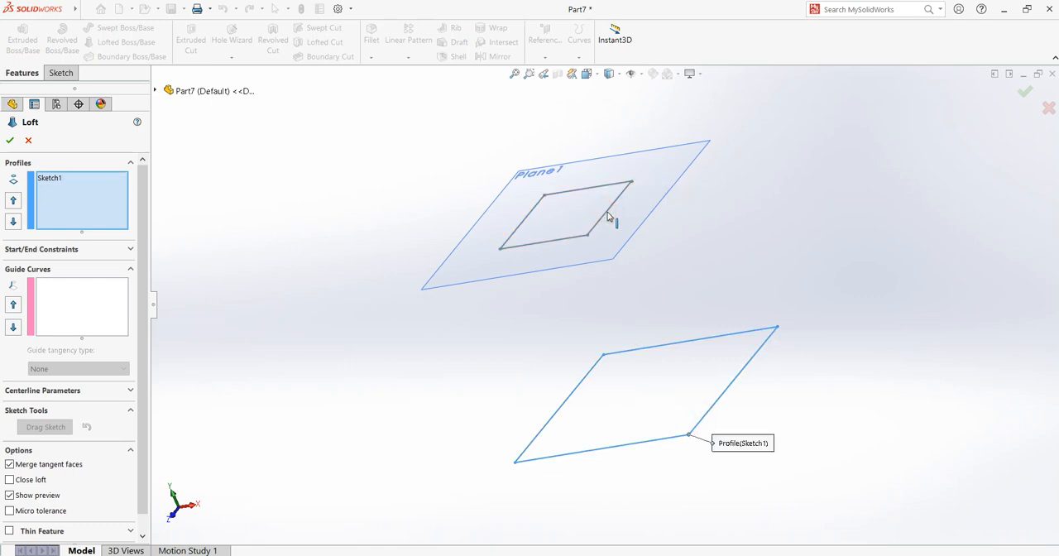
{"action": "left_click", "coordinate": [46, 178]}
{"action": "key", "text": "Delete"}
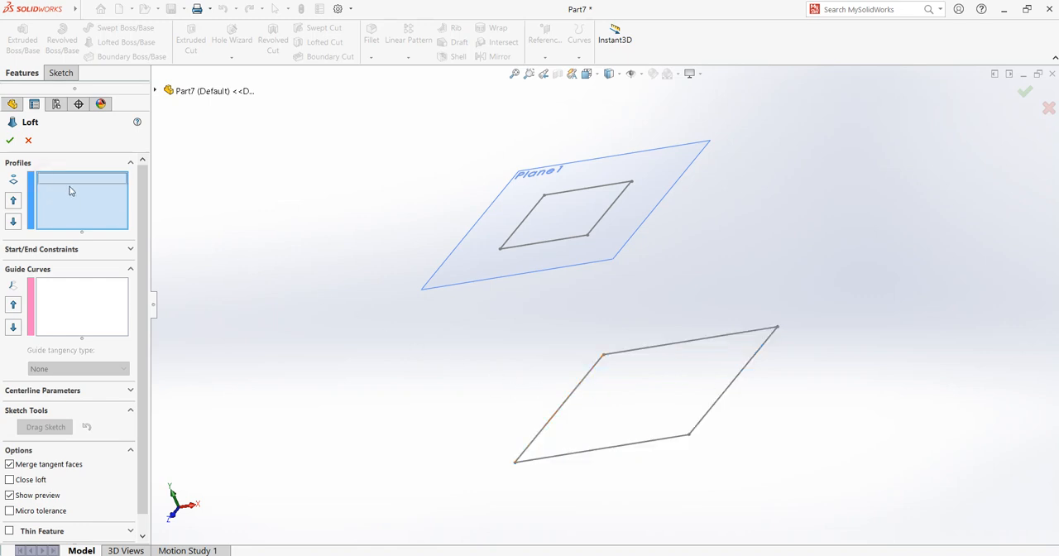
Step: Select the base square and the upper square, in that order, as loft profiles at matching corners
{"action": "left_click", "coordinate": [708, 414]}
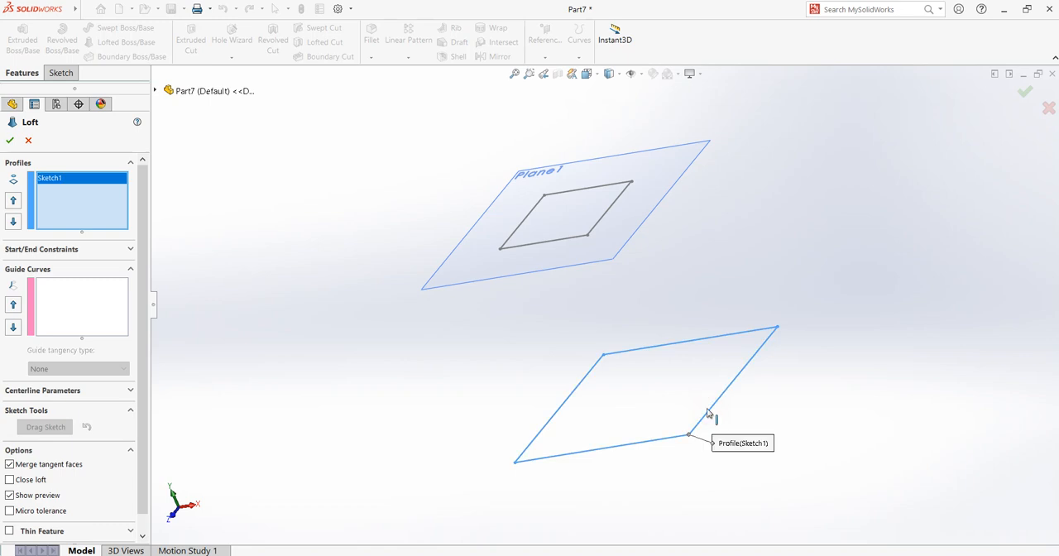
{"action": "left_click", "coordinate": [591, 233]}
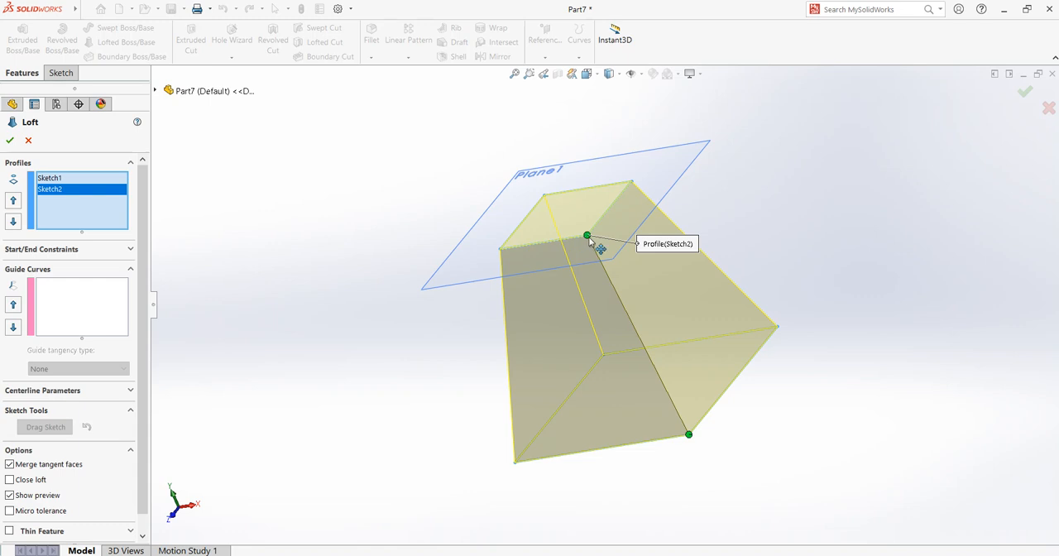
Step: Twist the loft preview by moving the upper square's connector to the adjacent corner, and return it to the matching corner
{"action": "left_click_drag", "start_coordinate": [587, 235], "coordinate": [606, 231]}
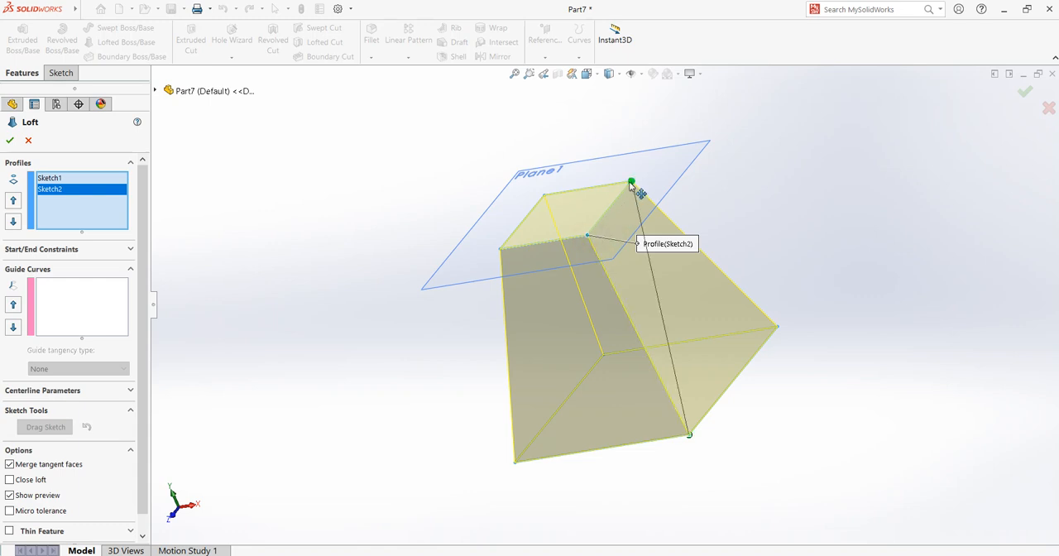
{"action": "left_click_drag", "start_coordinate": [630, 182], "coordinate": [631, 181]}
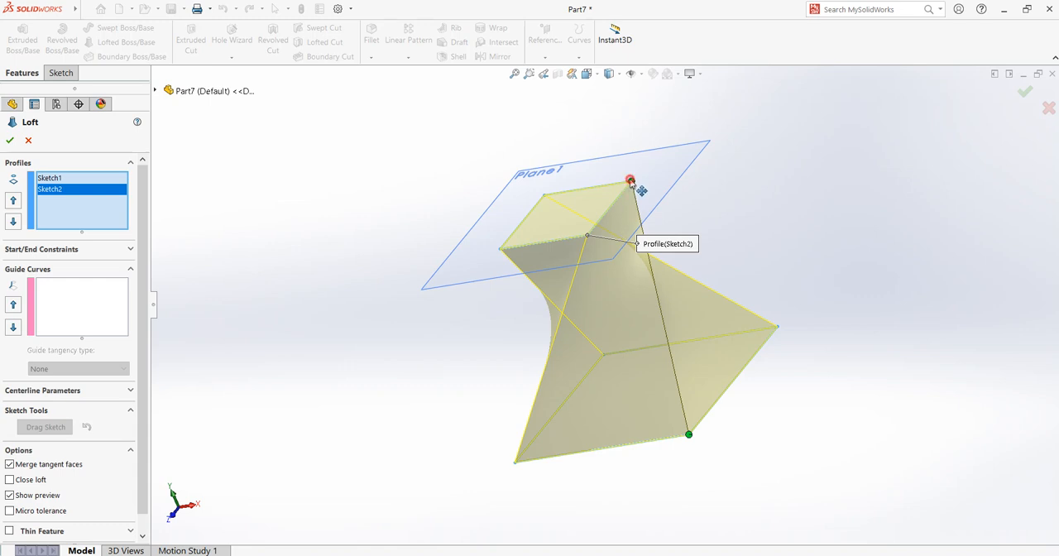
{"action": "left_click_drag", "start_coordinate": [631, 182], "coordinate": [588, 236]}
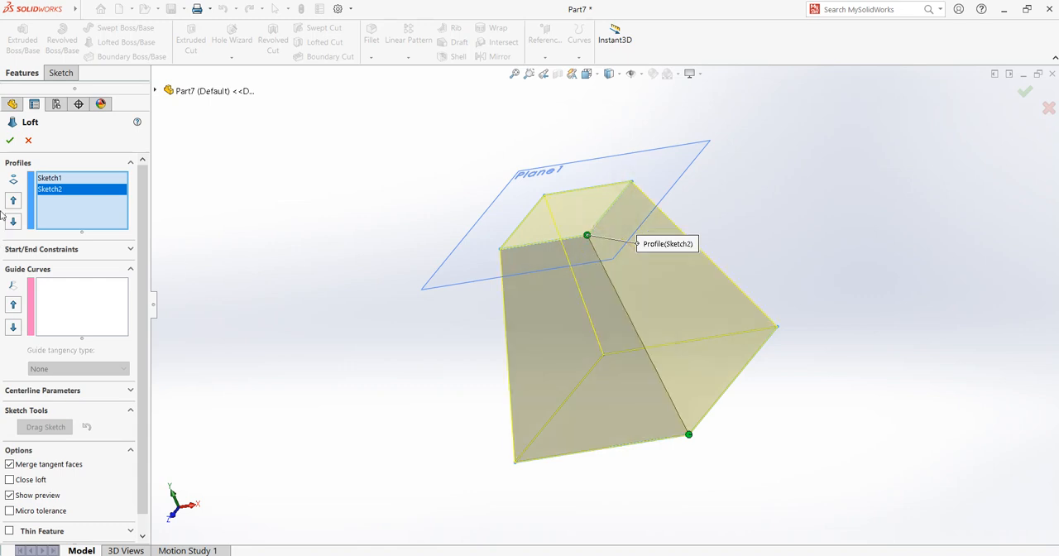
Step: Create the untwisted loft between the two squares and hide the offset reference plane
{"action": "left_click", "coordinate": [9, 139]}
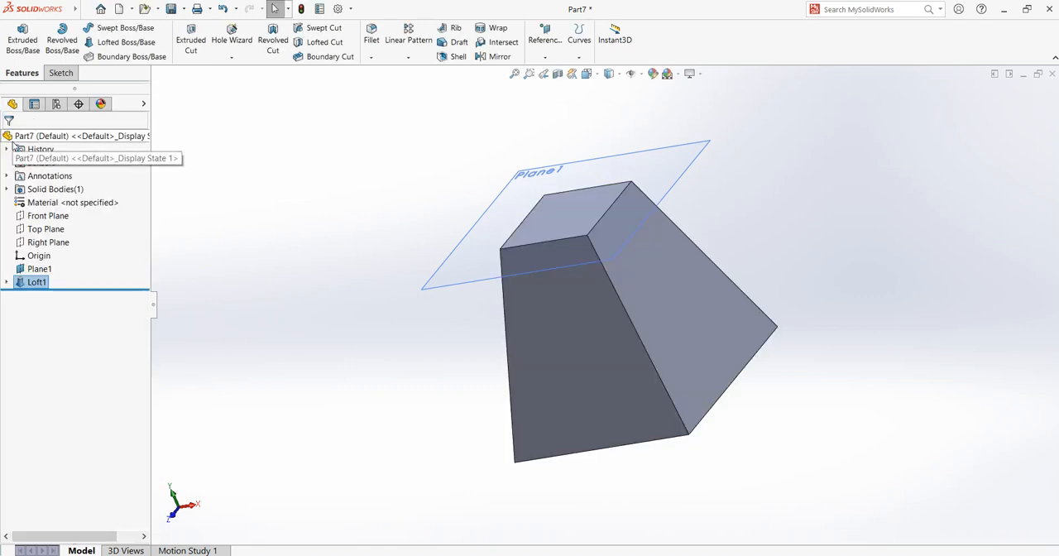
{"action": "left_click", "coordinate": [779, 278]}
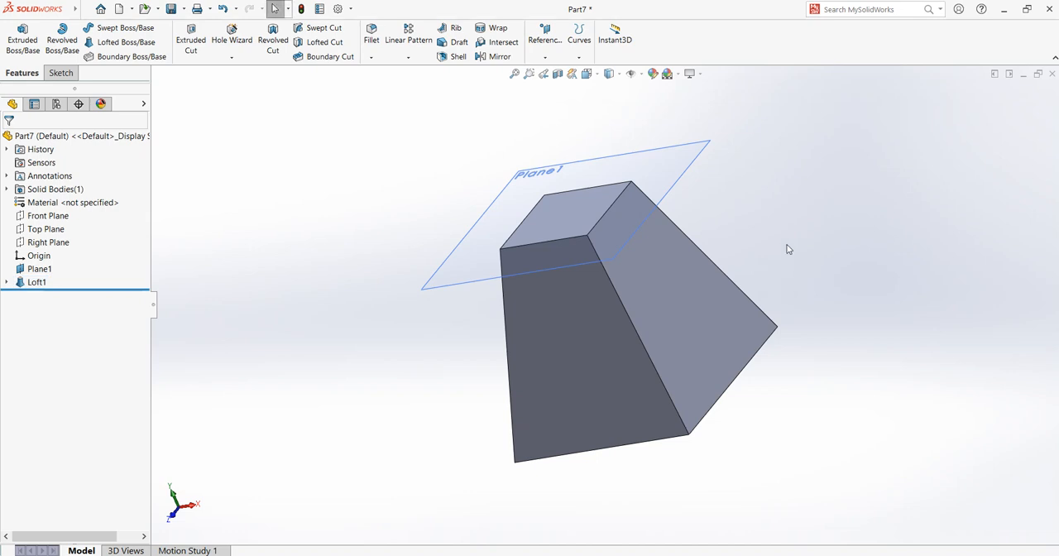
{"action": "left_click", "coordinate": [683, 176]}
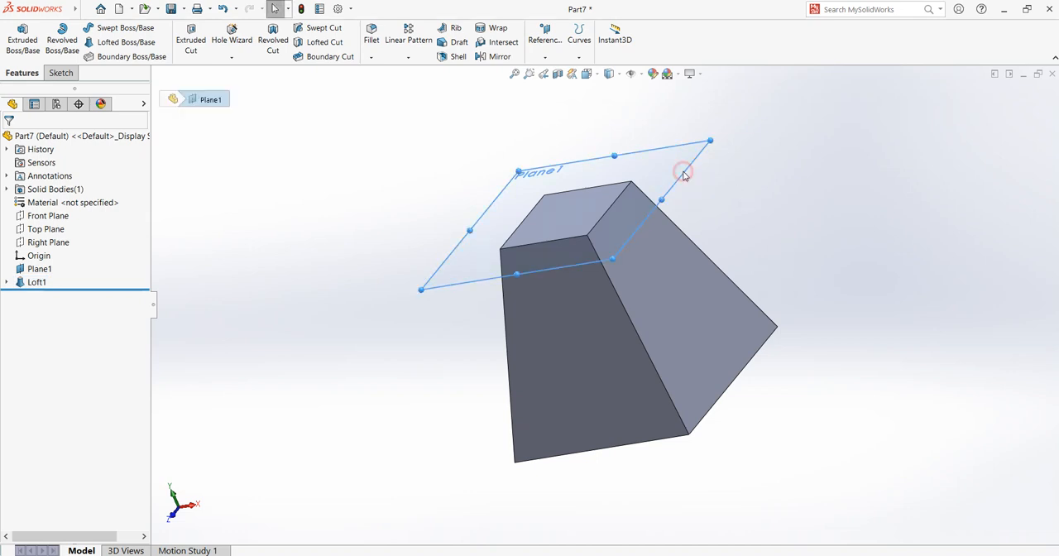
{"action": "left_click", "coordinate": [749, 139]}
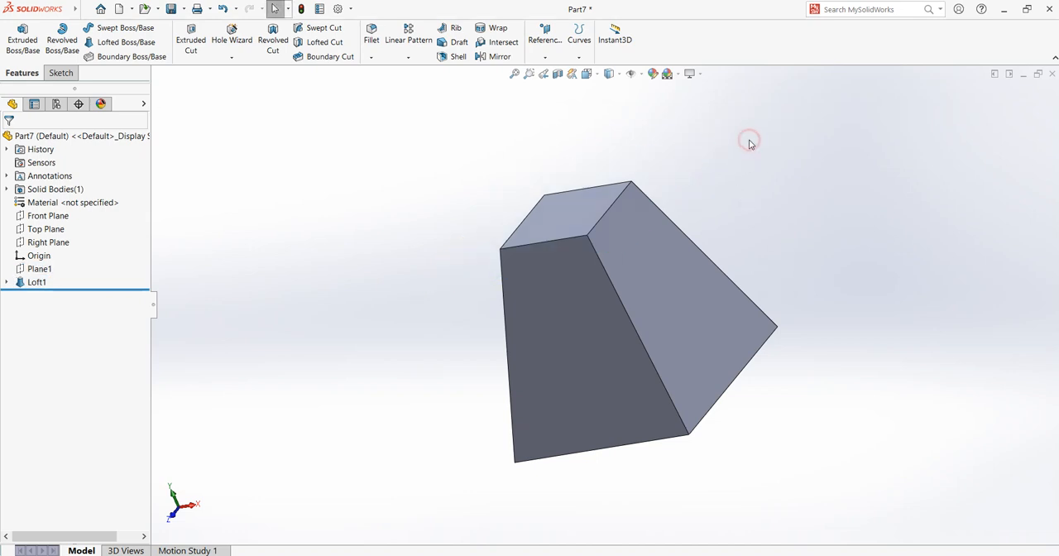
Step: Apply a bright red color to the whole part and show it in isometric view
{"action": "key", "text": "ctrl+7"}
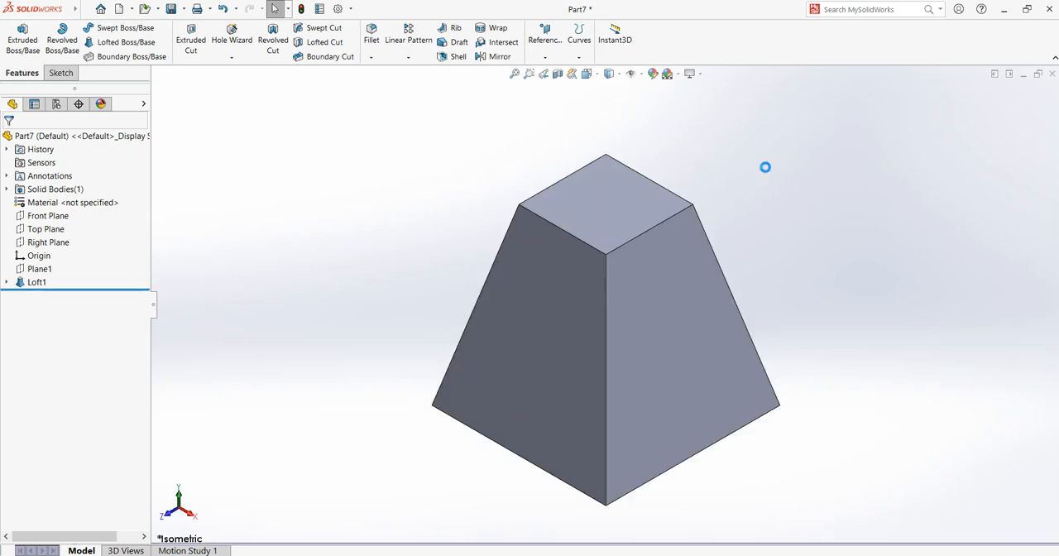
{"action": "scroll", "coordinate": [790, 332], "scroll_direction": "down", "scroll_amount": 1}
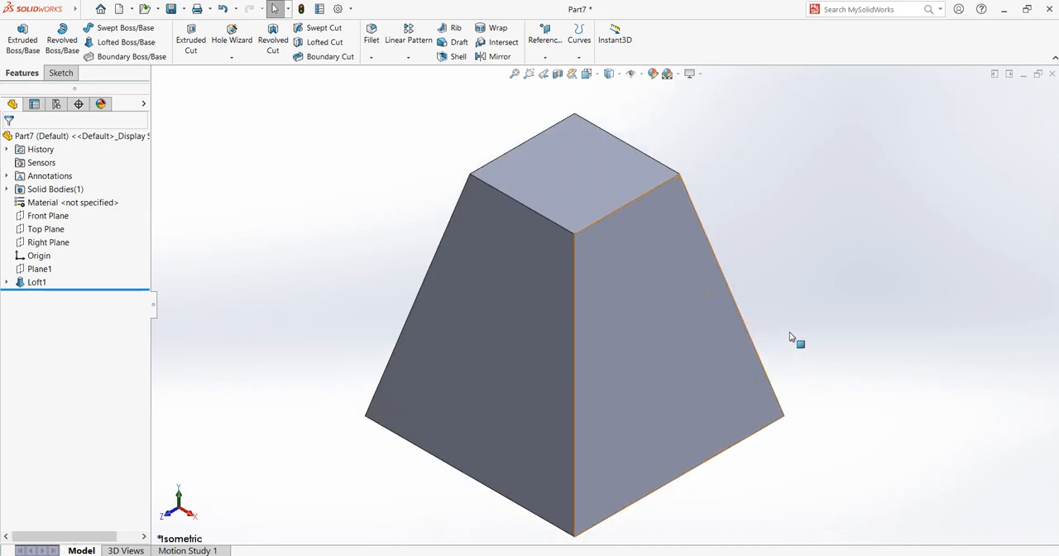
{"action": "scroll", "coordinate": [800, 329], "scroll_direction": "up", "scroll_amount": 2}
{"action": "middle_click_drag", "start_coordinate": [799, 332], "coordinate": [769, 279]}
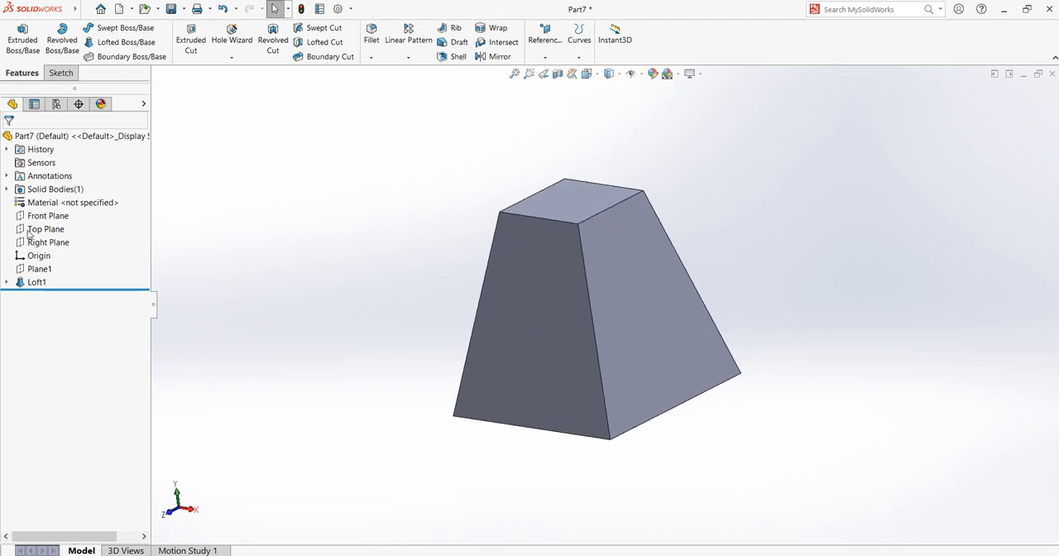
{"action": "key", "text": "ctrl+7"}
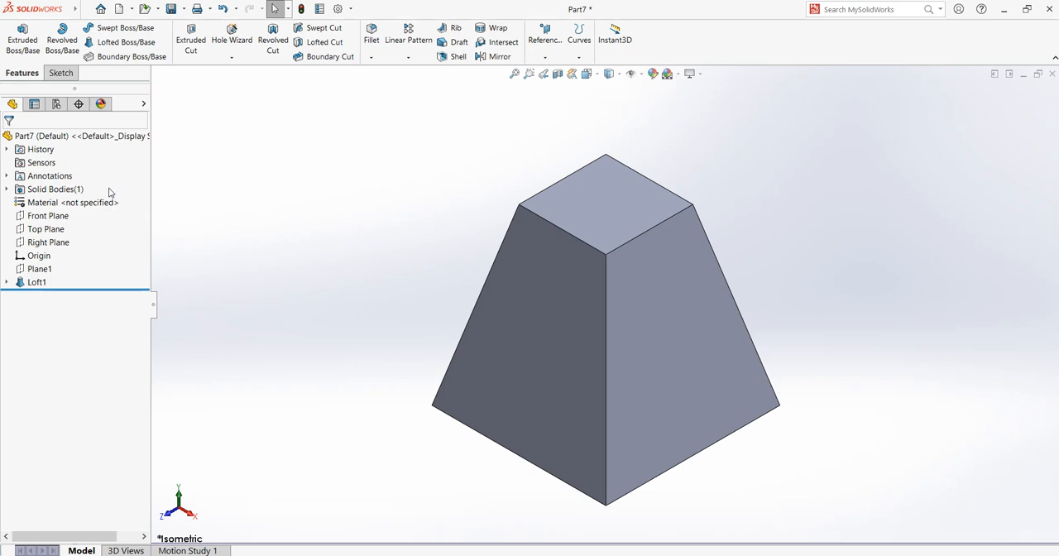
{"action": "left_click", "coordinate": [49, 136]}
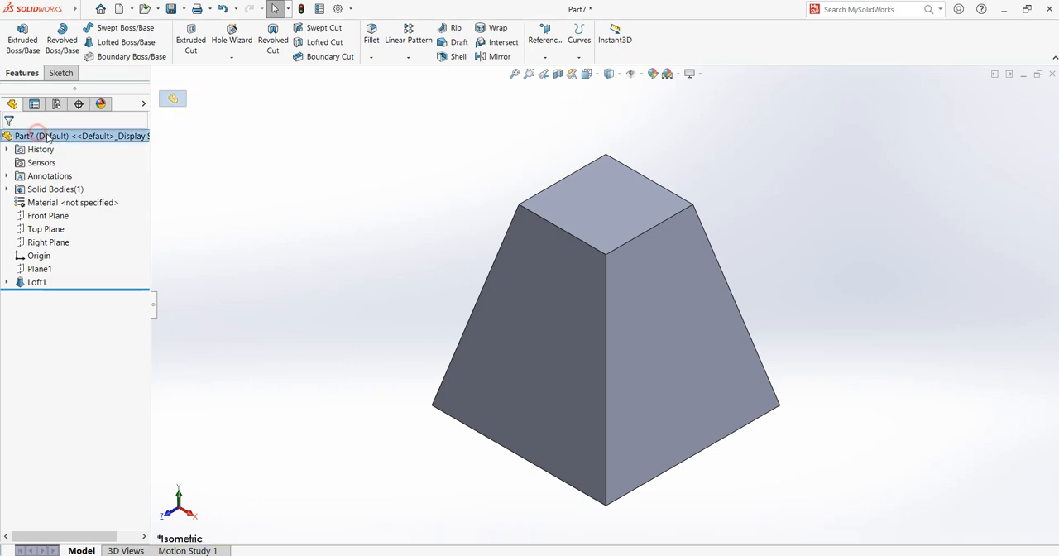
{"action": "left_click", "coordinate": [654, 73]}
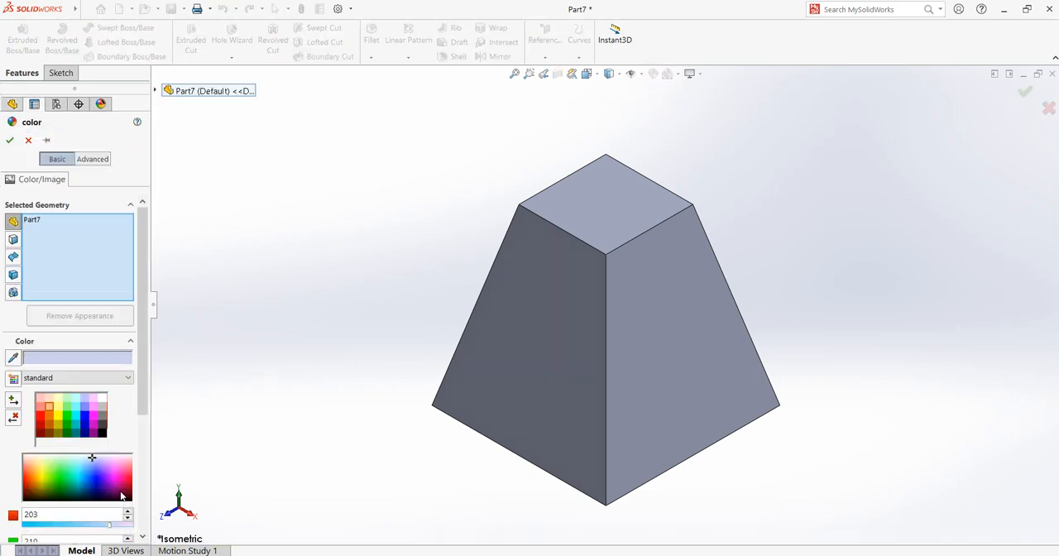
{"action": "left_click", "coordinate": [127, 475]}
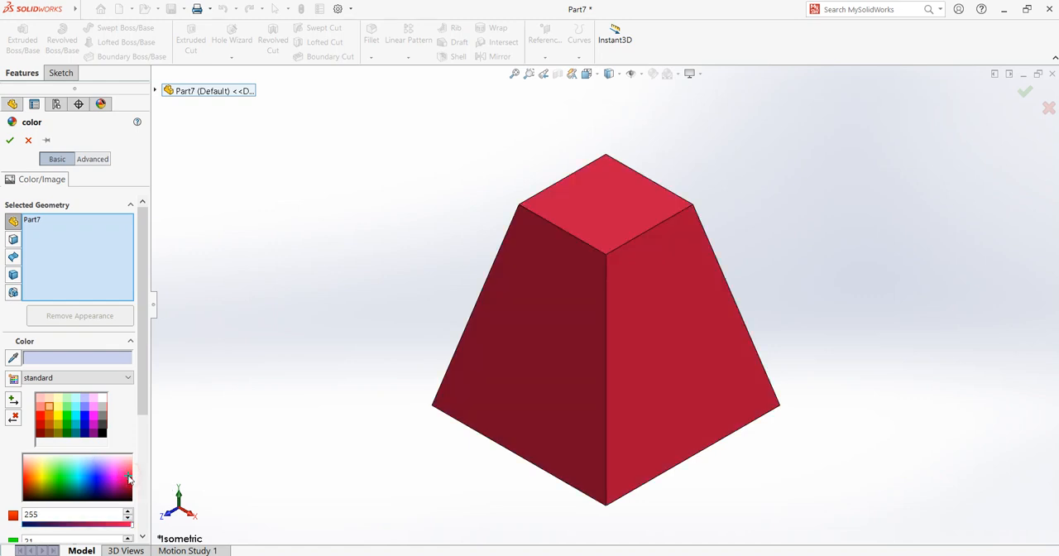
{"action": "left_click", "coordinate": [10, 139]}
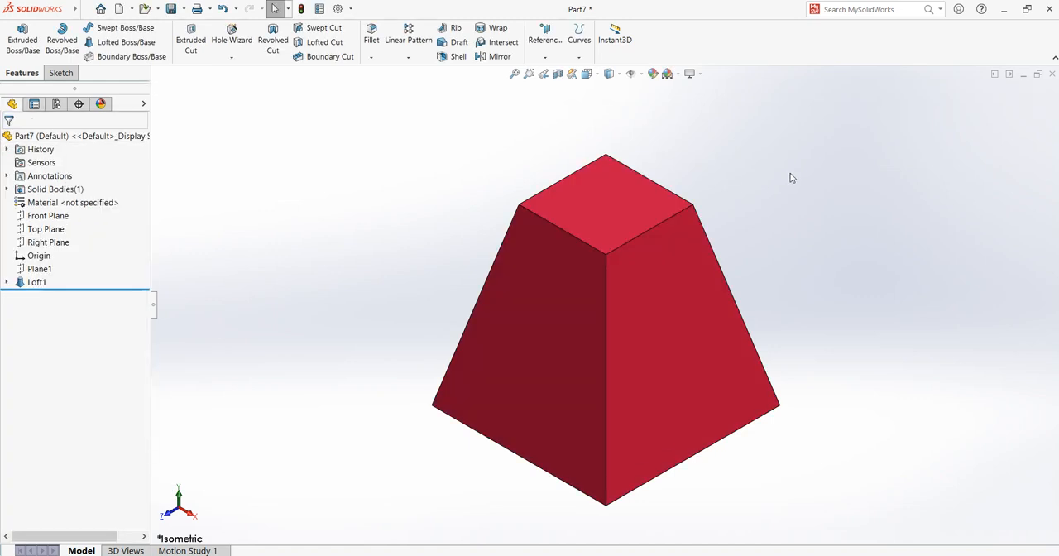